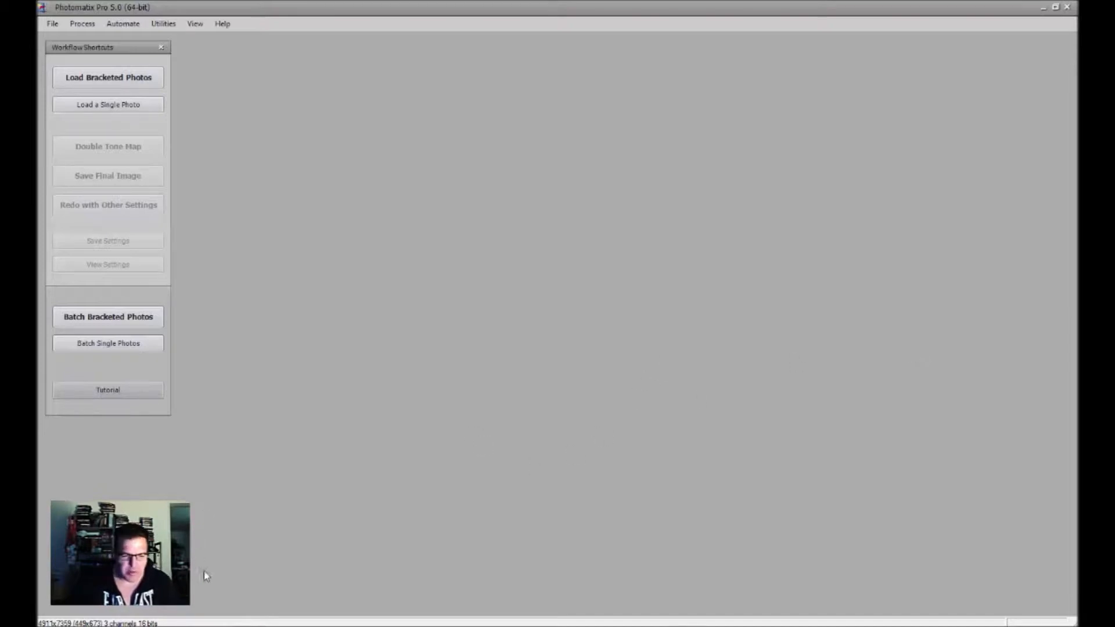
Switch to the _Processing folder in File Explorer and select the bracketed source photos _DSC5793.jpg, _DSC5794.jpg and _DSC5795.jpg.
click(203, 626)
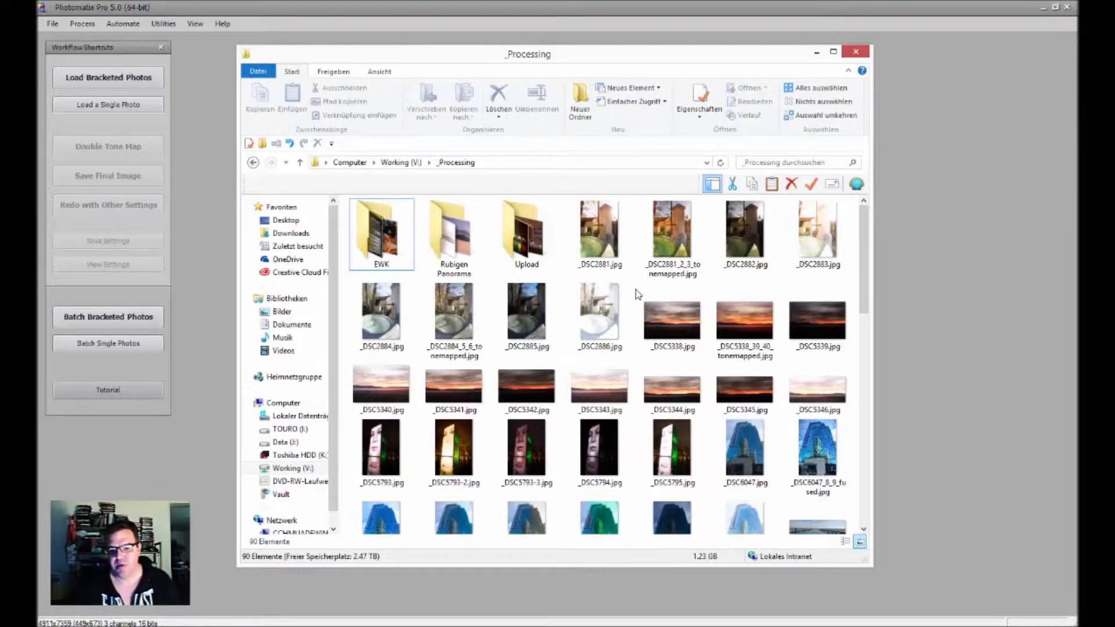
click(672, 447)
shift+click(383, 447)
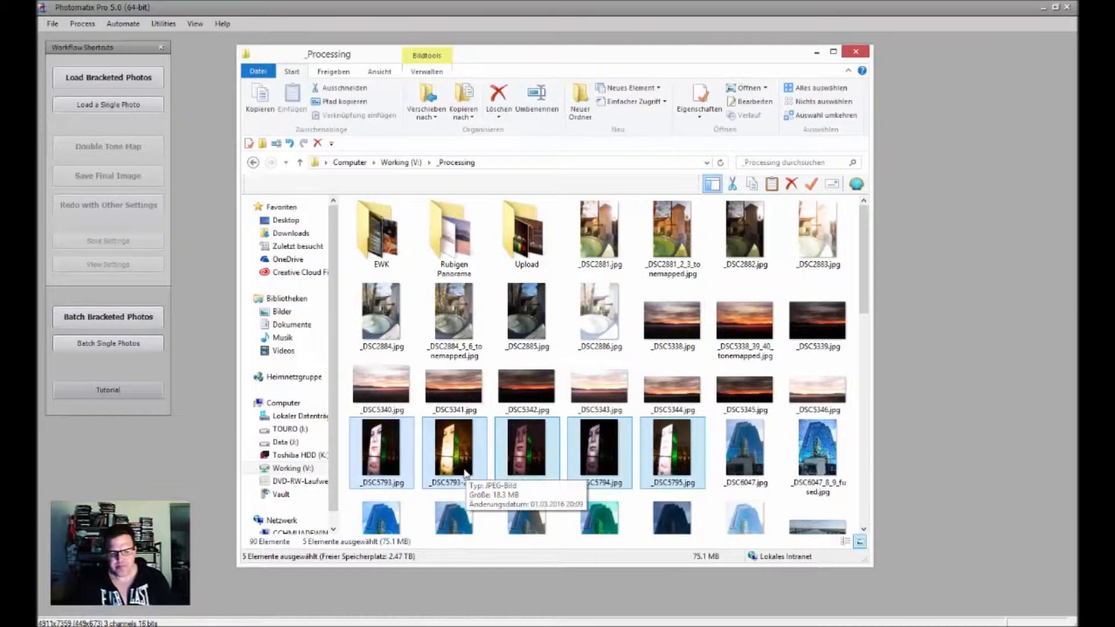
click(388, 461)
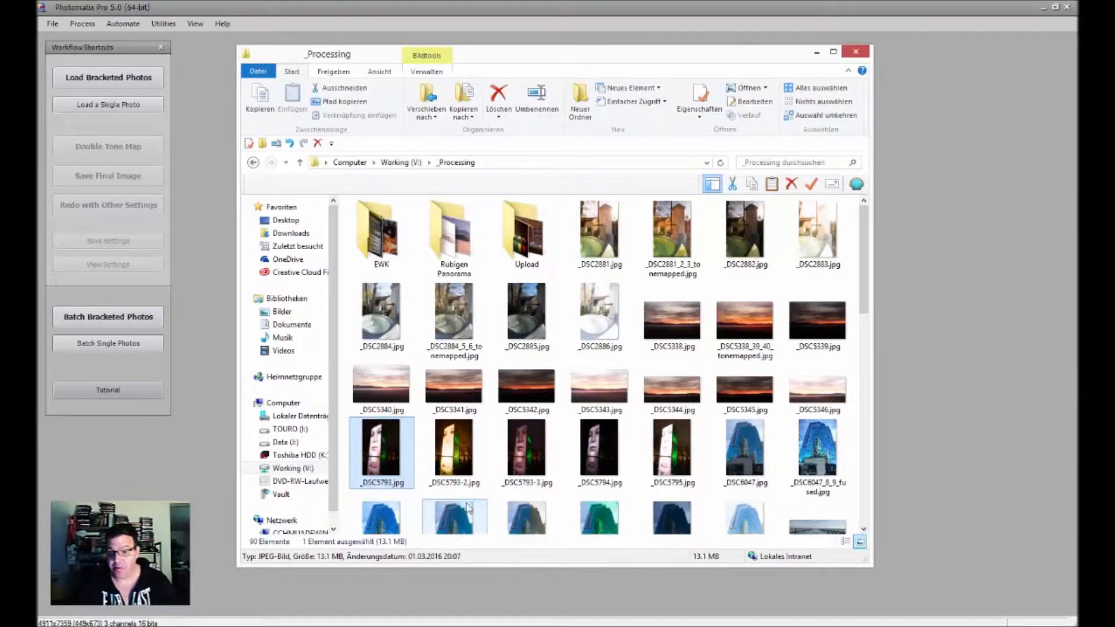
ctrl+click(599, 459)
ctrl+click(694, 447)
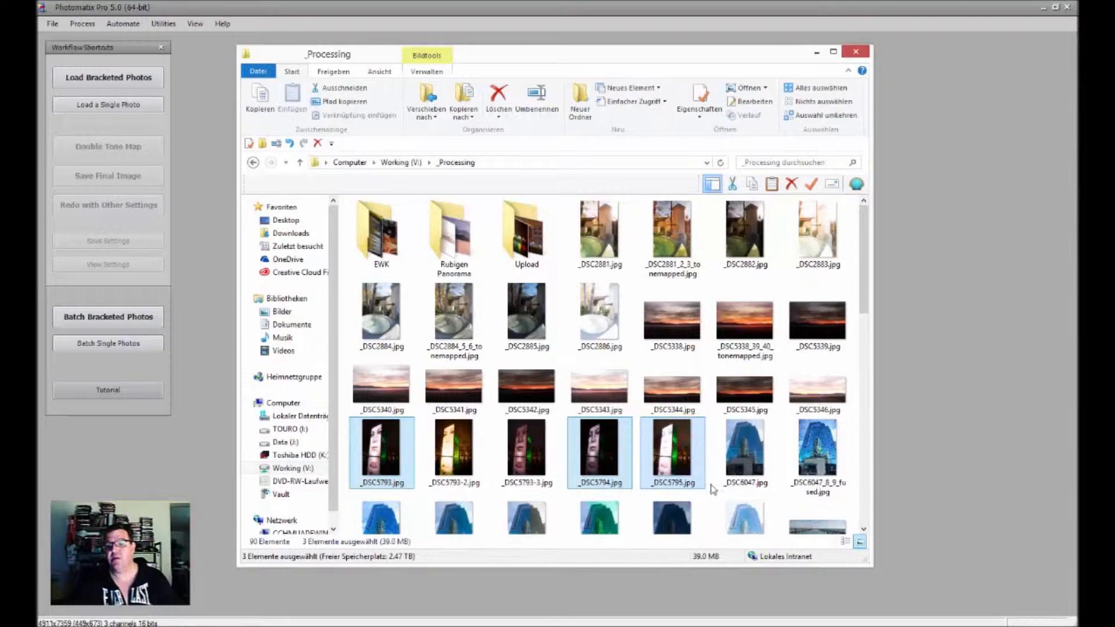
Look at the edited versions _DSC5793-2.jpg and _DSC5793-3.jpg in the folder, and return to Photomatix Pro.
click(526, 467)
click(463, 459)
click(514, 452)
click(464, 455)
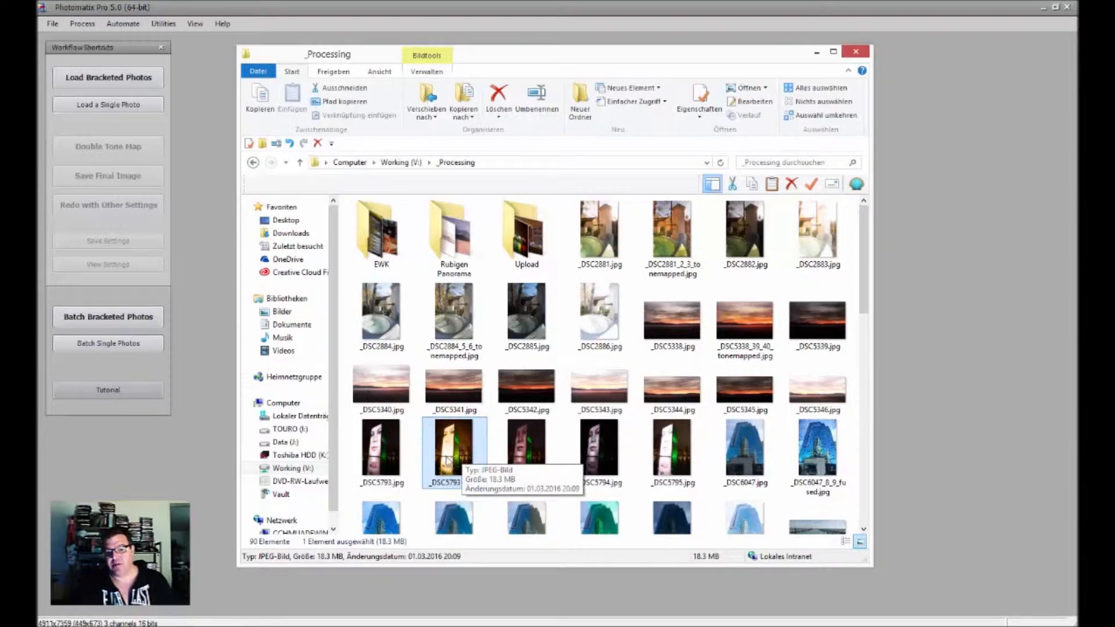
click(525, 446)
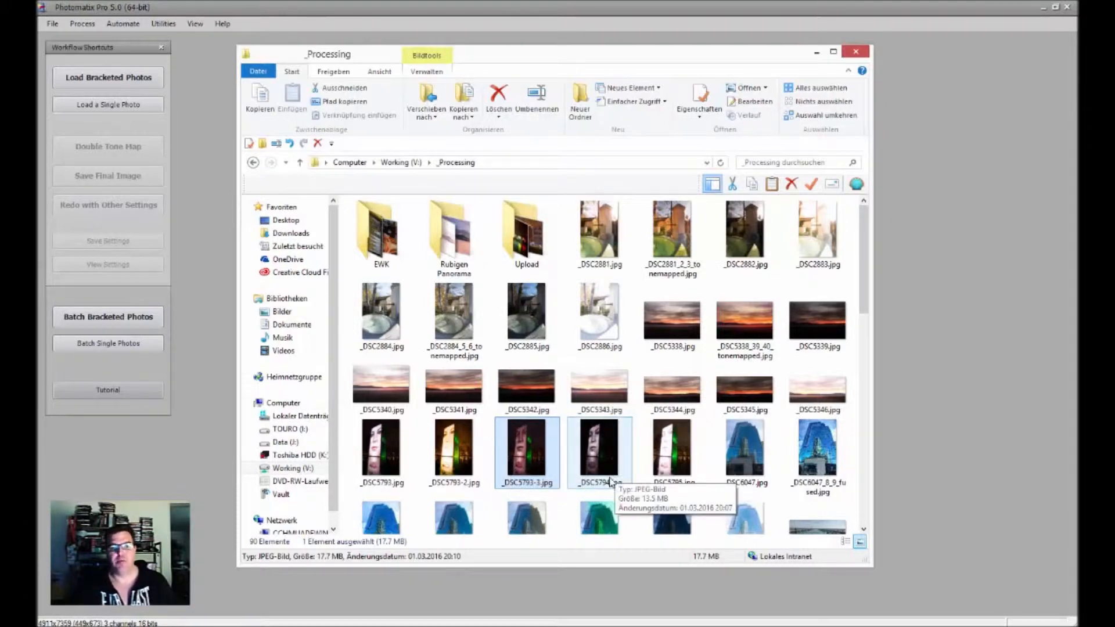
click(605, 14)
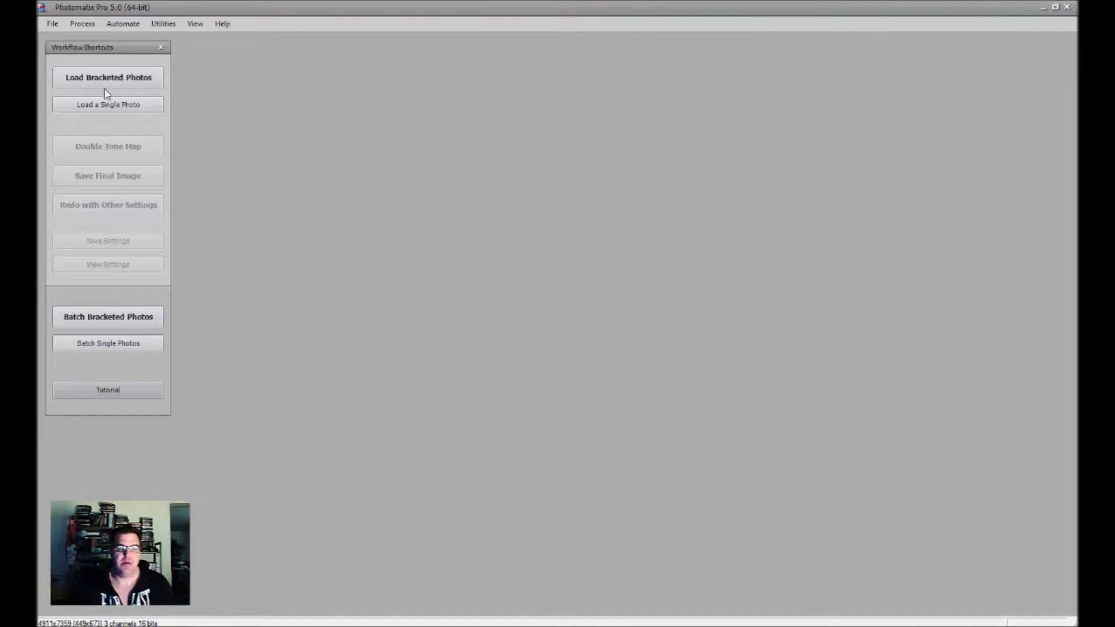
Load _DSC5793.jpg, _DSC5794.jpg and _DSC5795.jpg from the _Processing folder as bracketed photos.
click(79, 81)
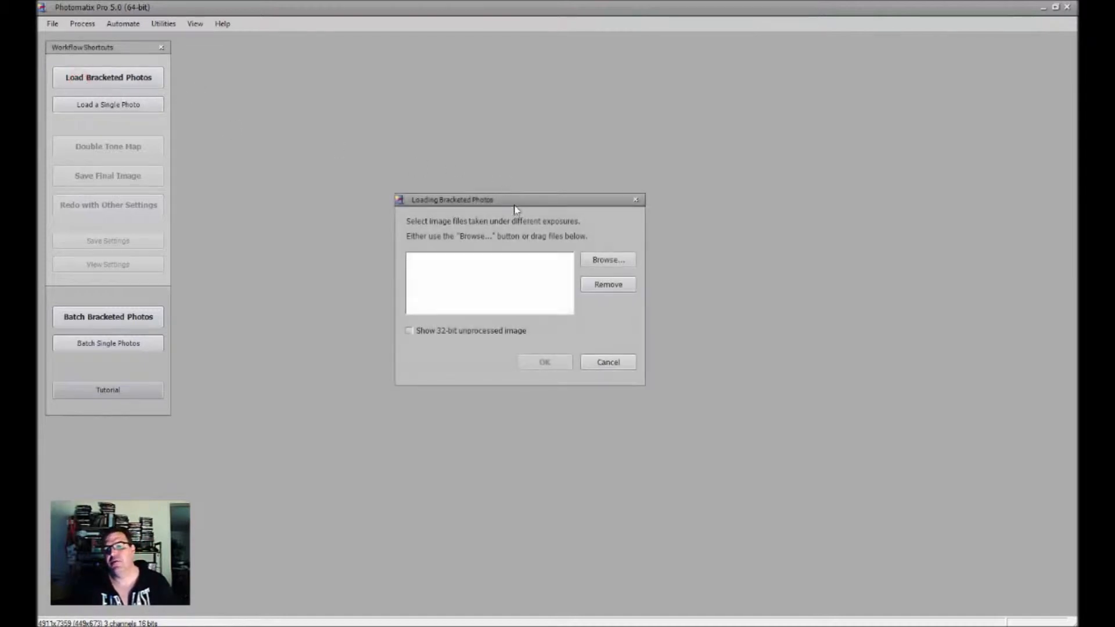
click(601, 263)
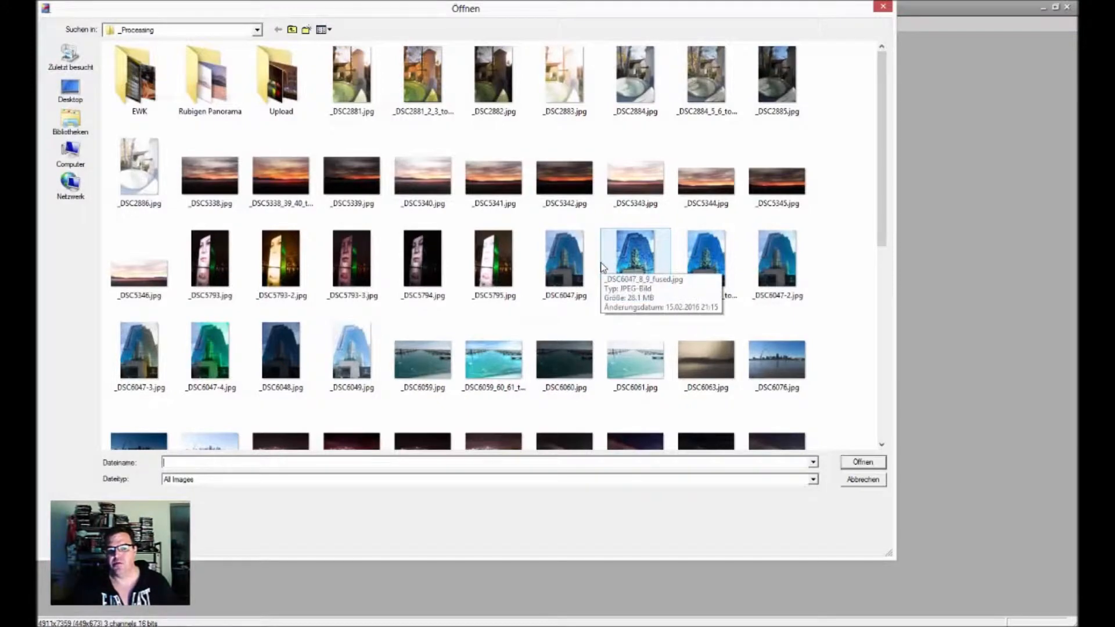
click(215, 275)
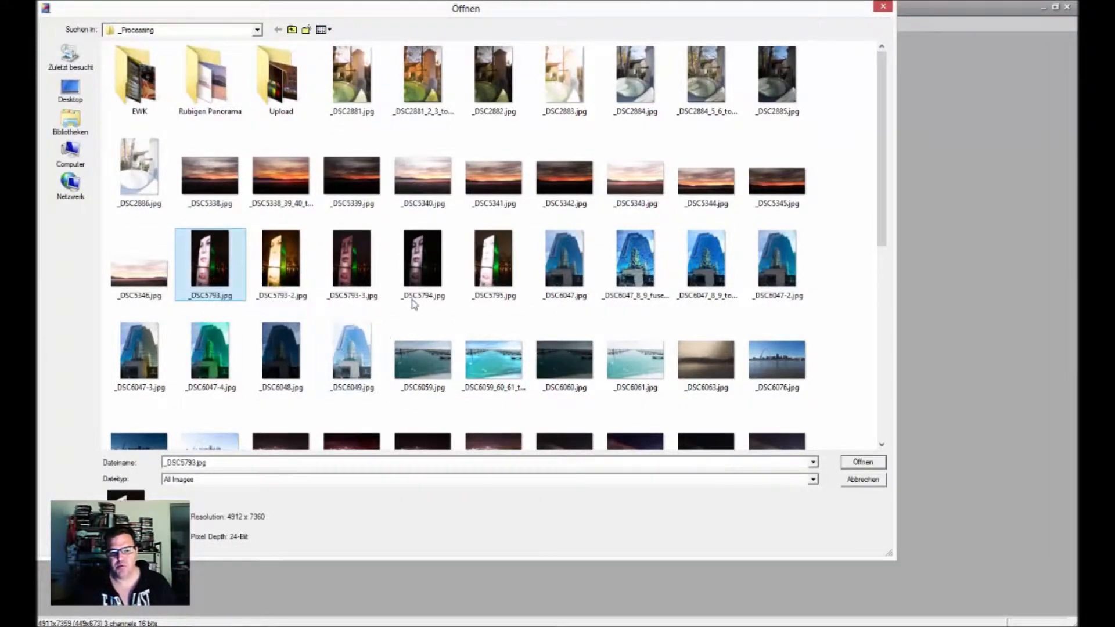
ctrl+click(428, 260)
ctrl+click(498, 284)
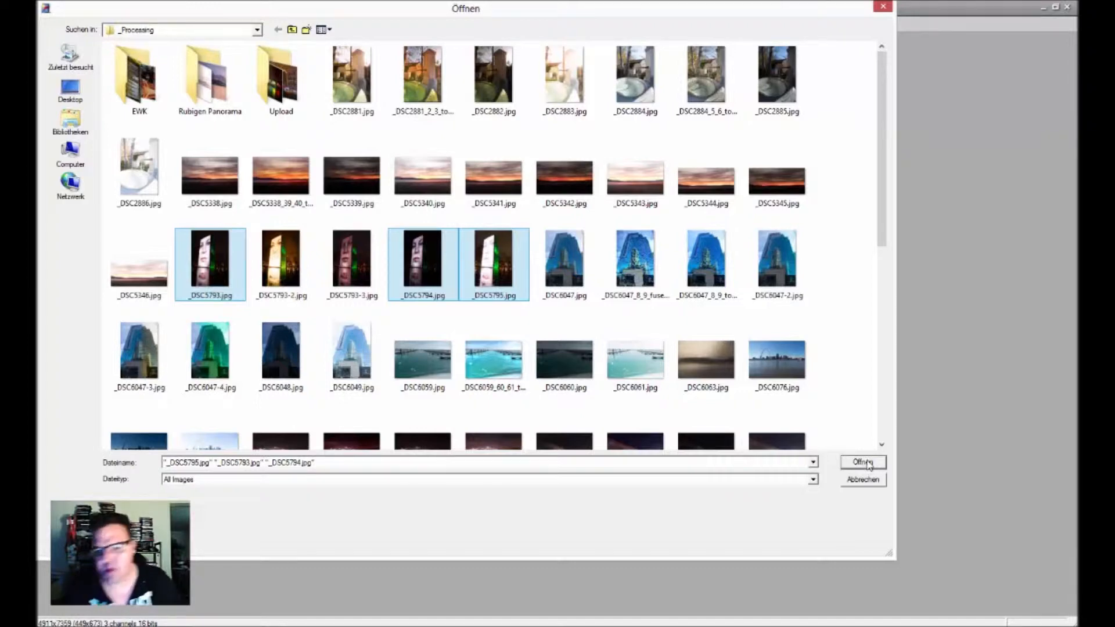
click(866, 463)
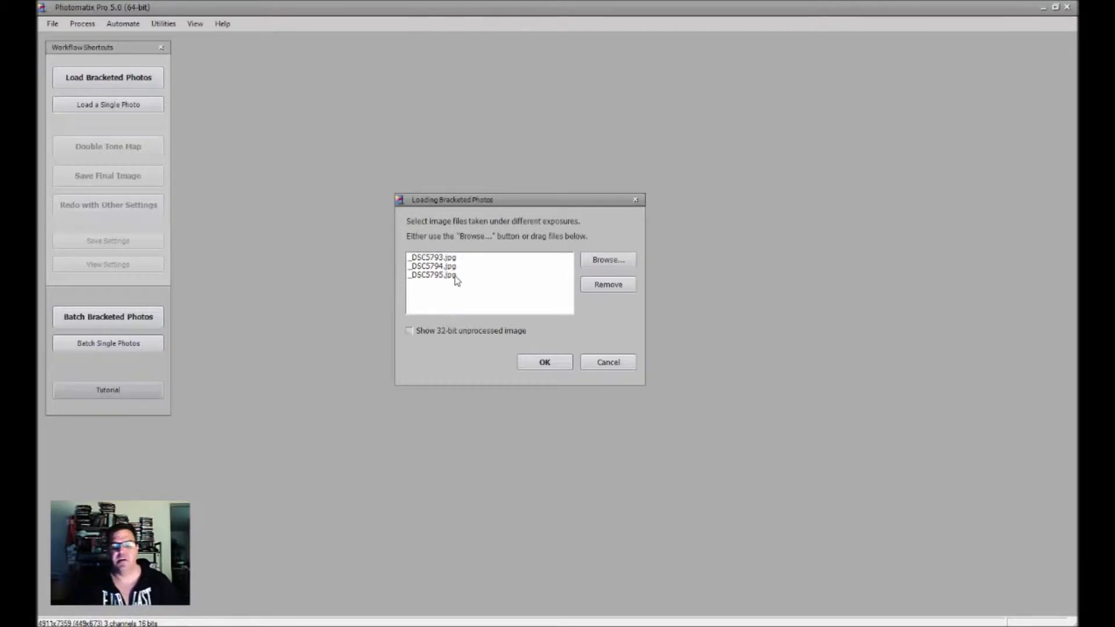
click(546, 363)
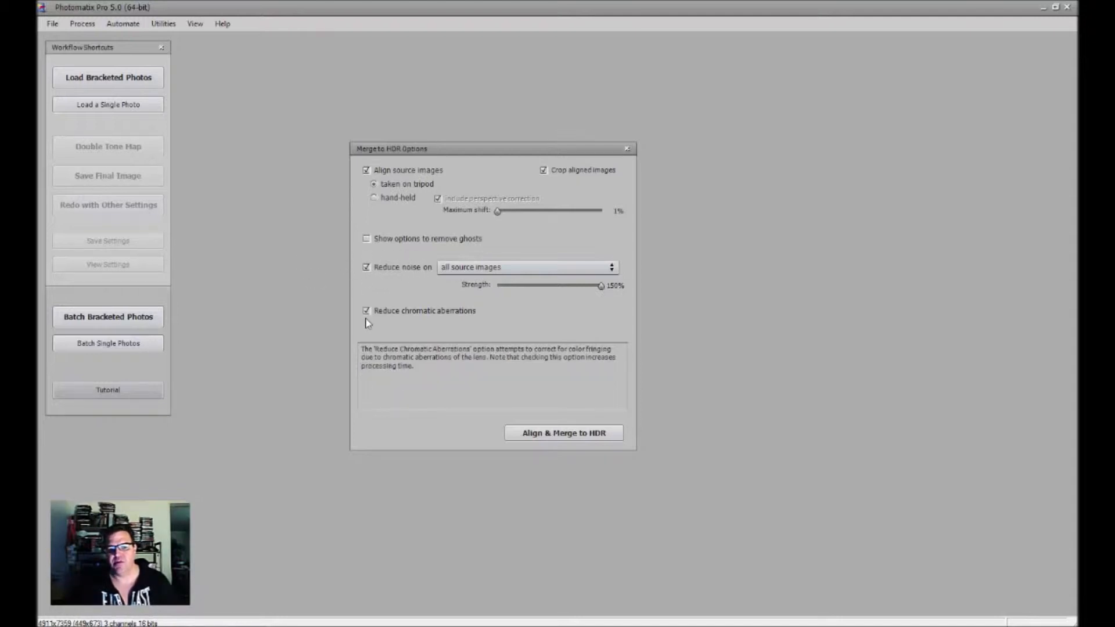
Enable the ghost removal options for the HDR merge and align the source images to show the deghosting preview.
click(397, 241)
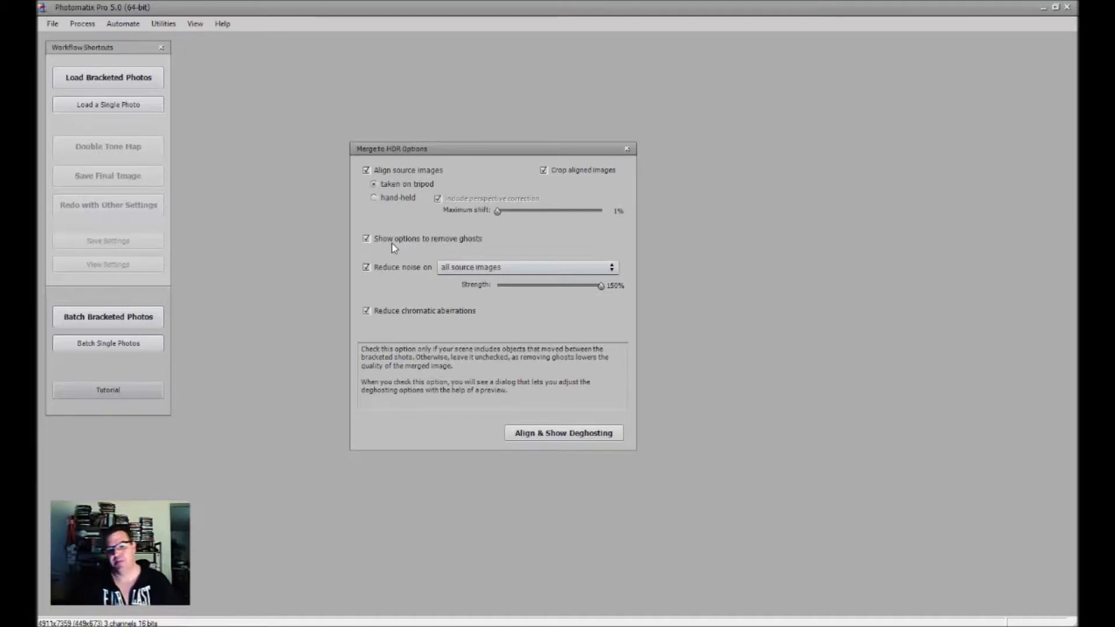
click(564, 439)
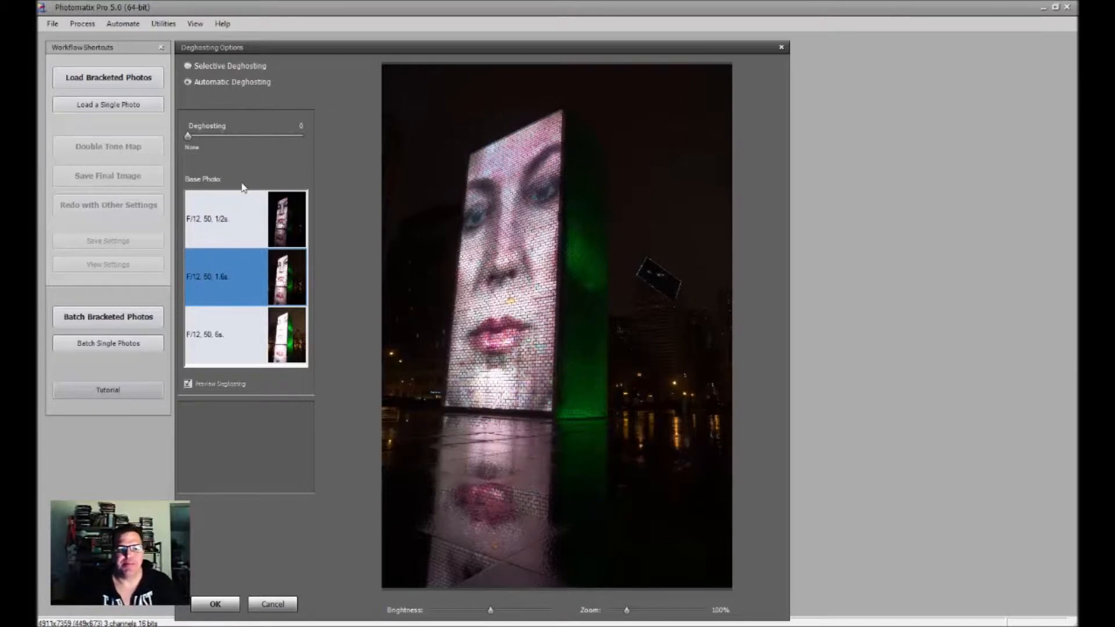
Try the Selective Deghosting mode and switch back to Automatic Deghosting.
mouse_move(233, 72)
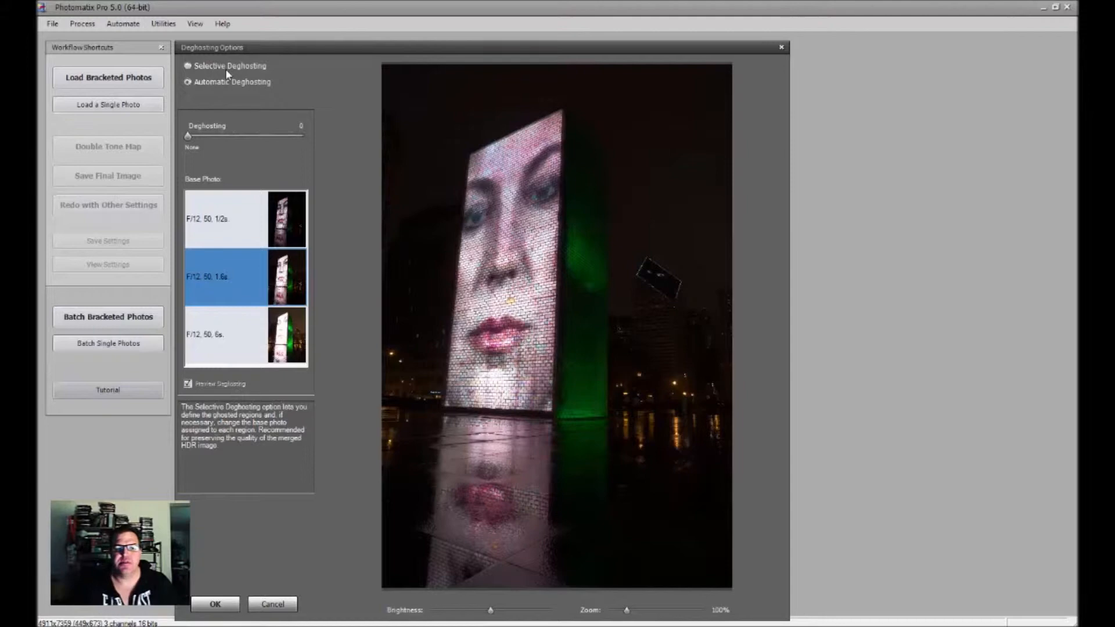
click(227, 67)
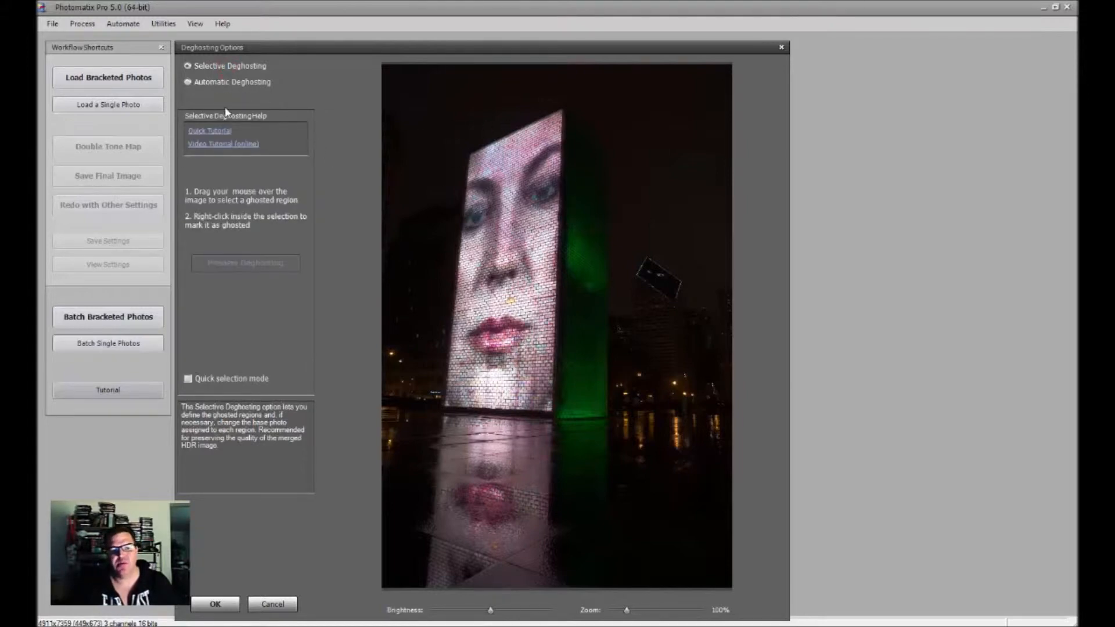
mouse_move(213, 85)
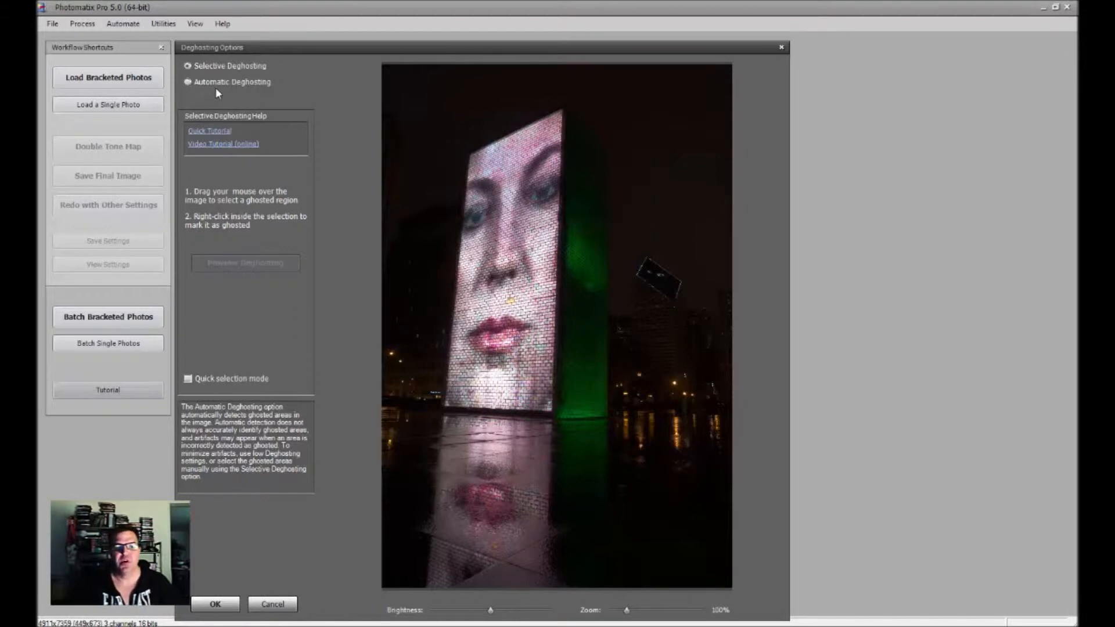
click(223, 83)
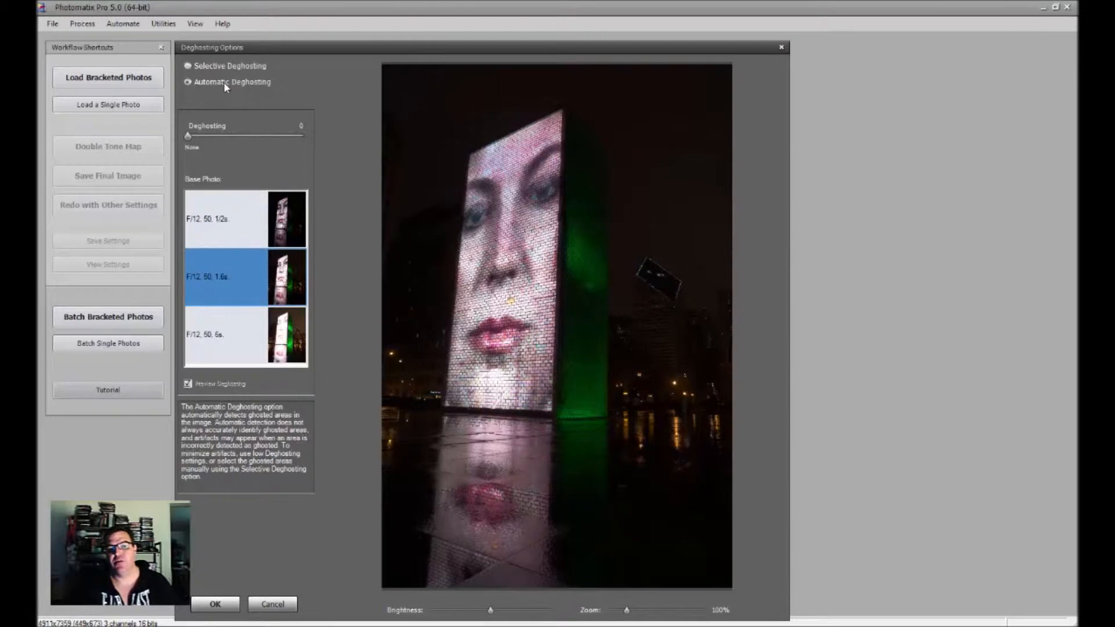
Try the three exposures as base photo, and preview the 1/2s exposure with deghosting strengths of 65 and 93.
click(288, 224)
click(295, 282)
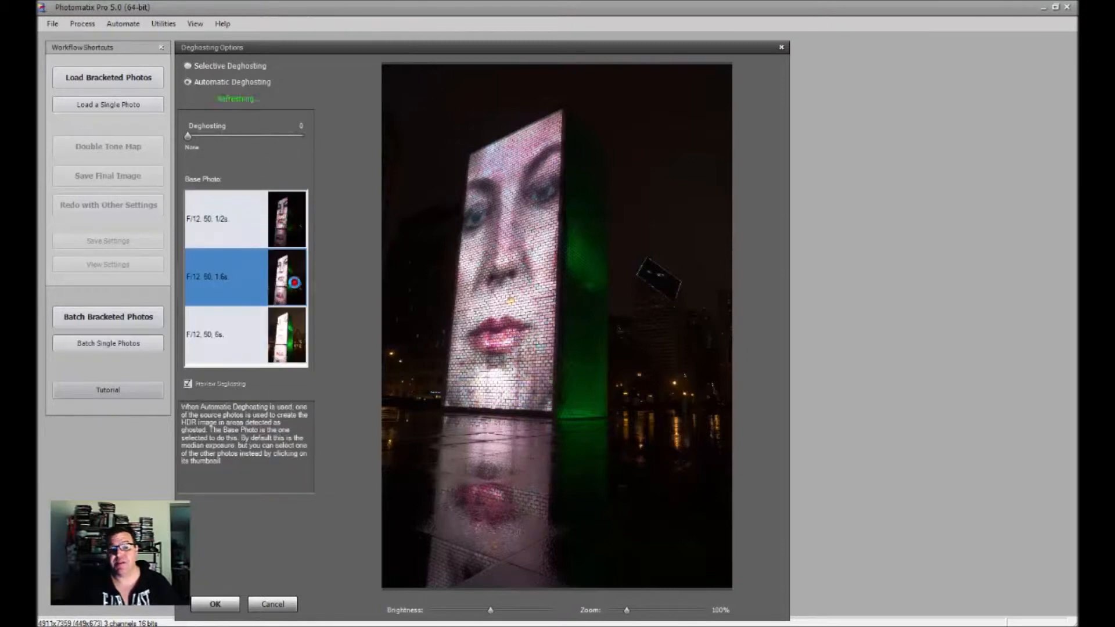
click(286, 333)
click(285, 216)
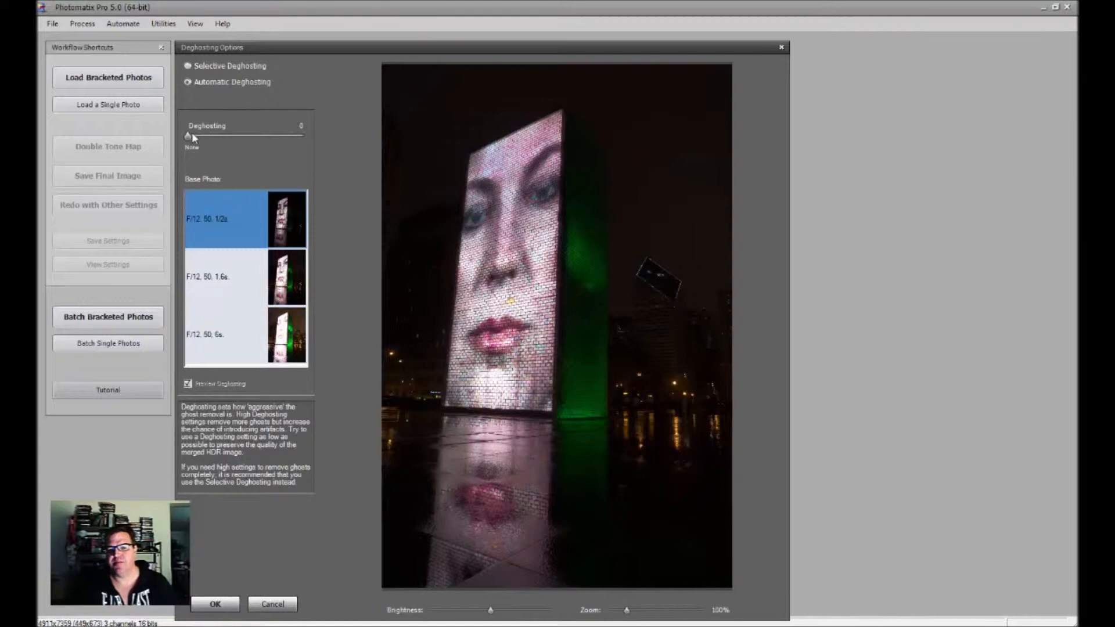
click(262, 135)
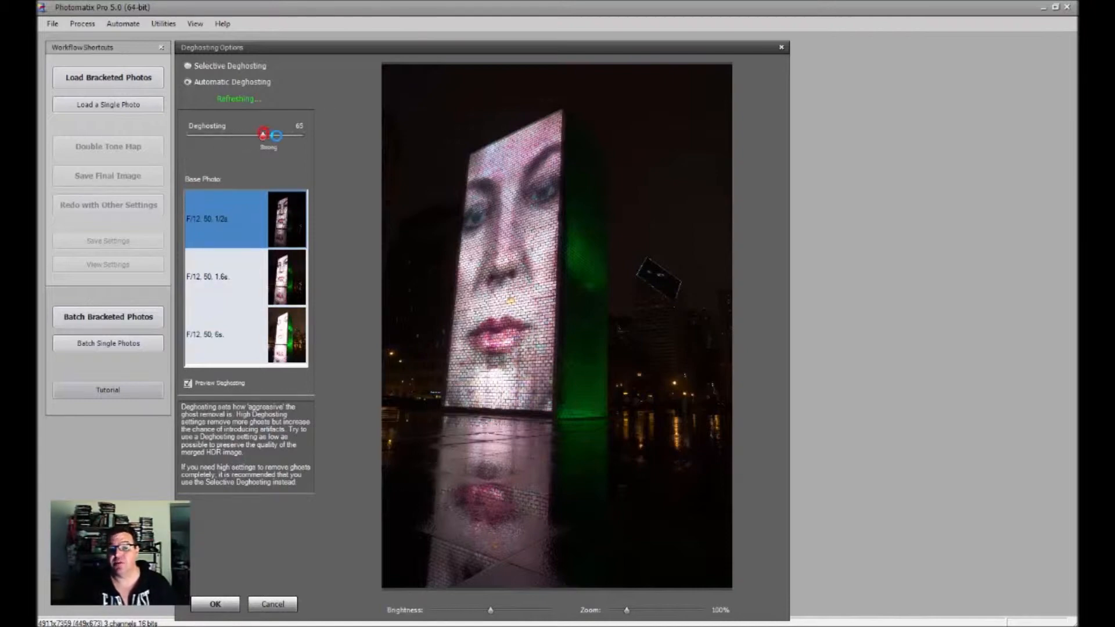
click(295, 136)
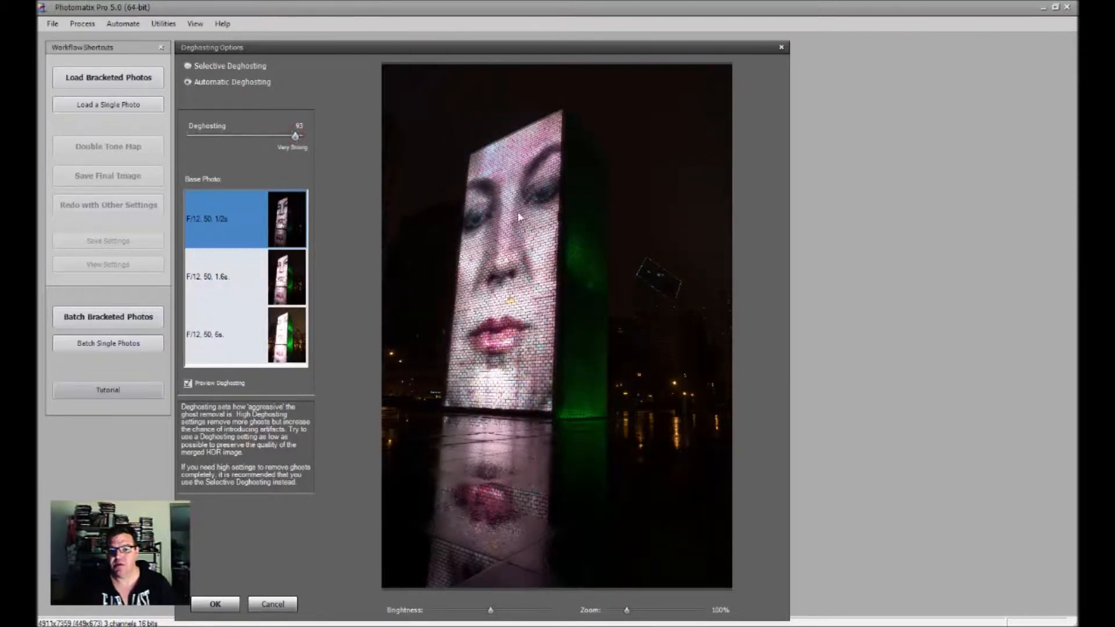
Choose the 1.6s exposure as base photo, compare deghosting strengths, set the strength to 84 and accept the deghosting options.
click(303, 277)
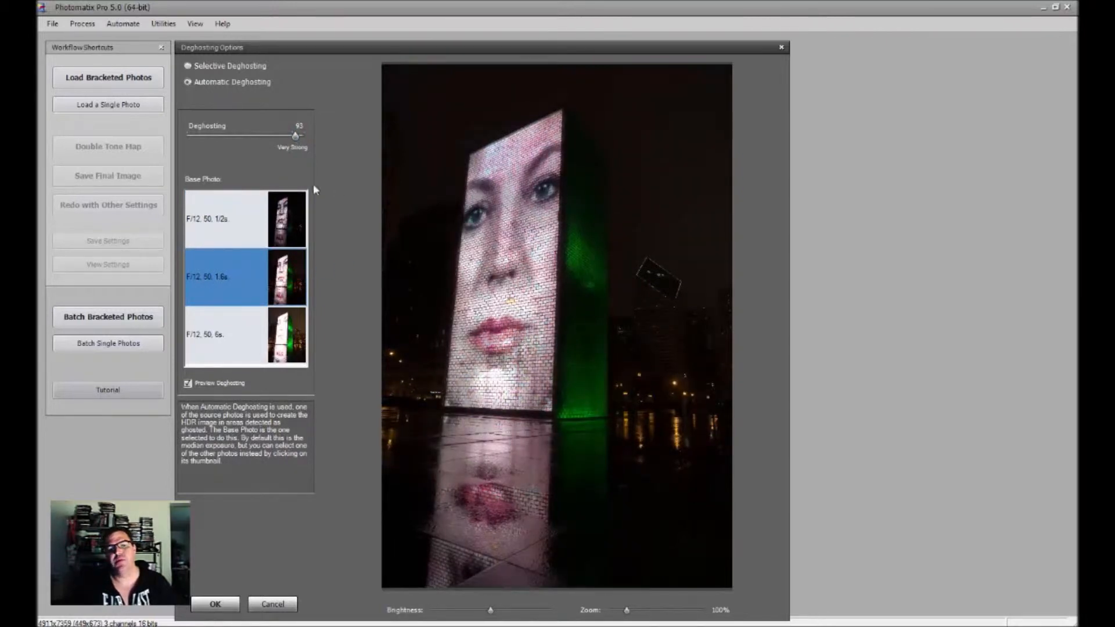
mouse_move(295, 136)
mouse_down()
mouse_move(274, 137)
mouse_move(285, 138)
mouse_up()
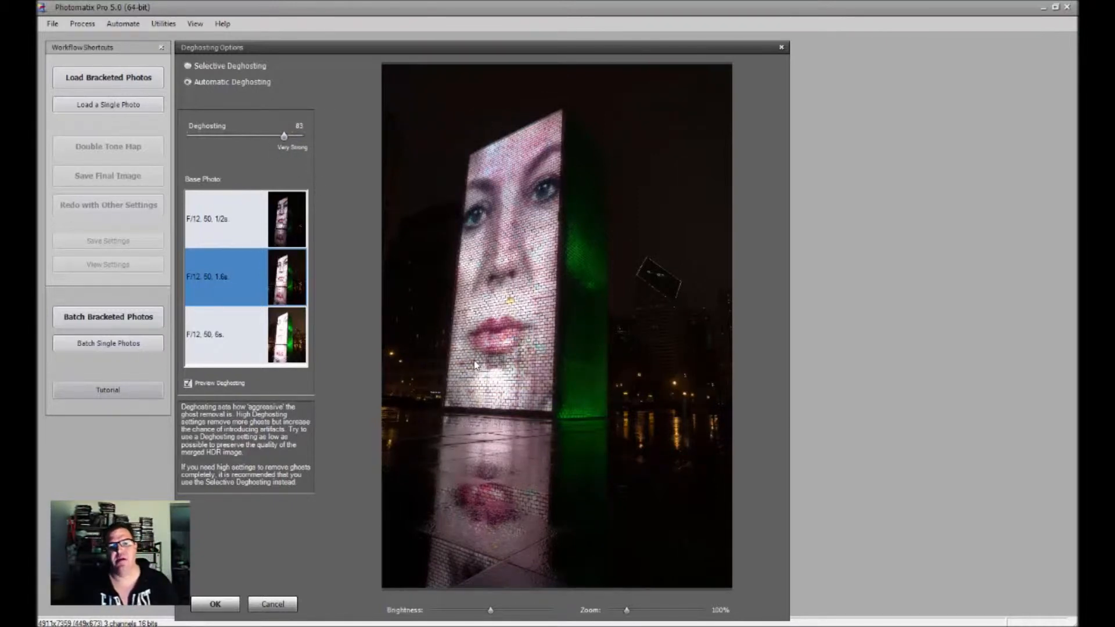
click(195, 135)
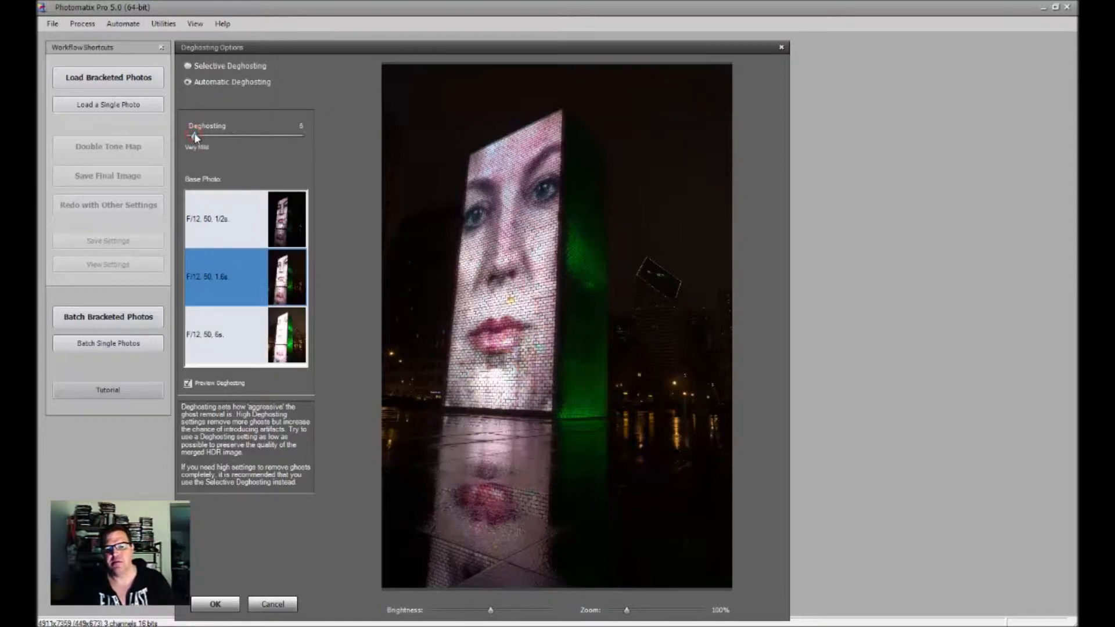
click(289, 136)
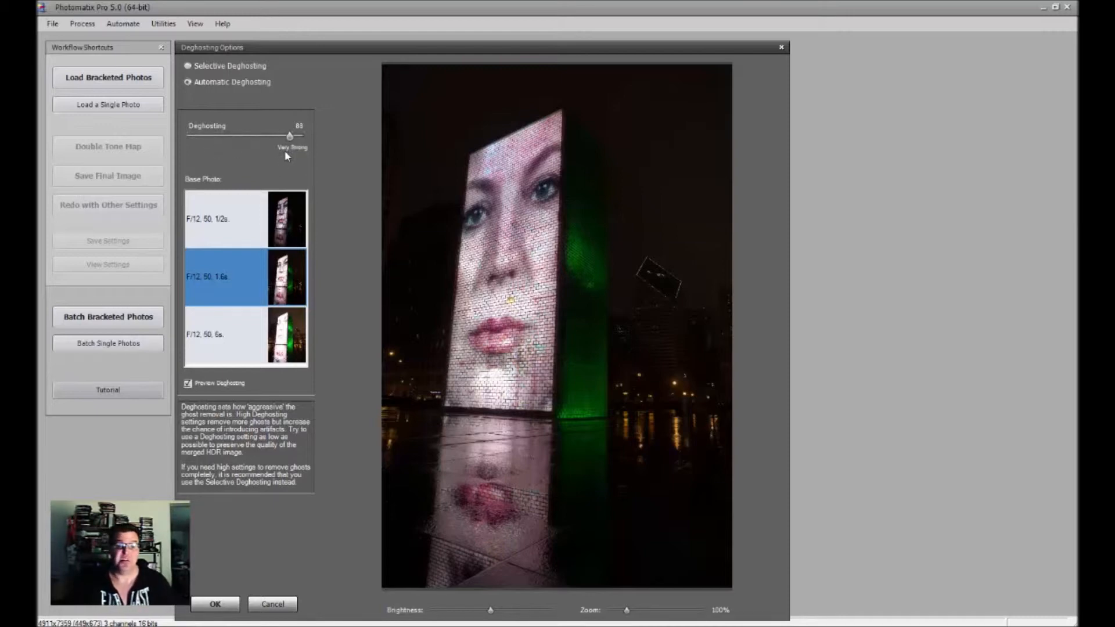
click(188, 136)
drag(303, 135, 286, 136)
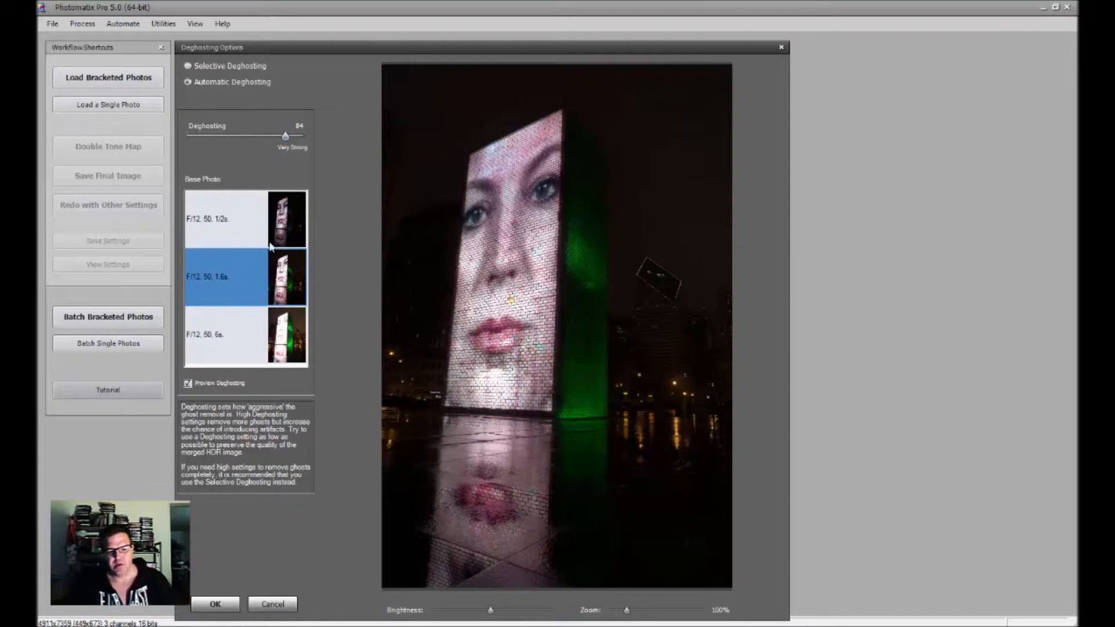
click(216, 605)
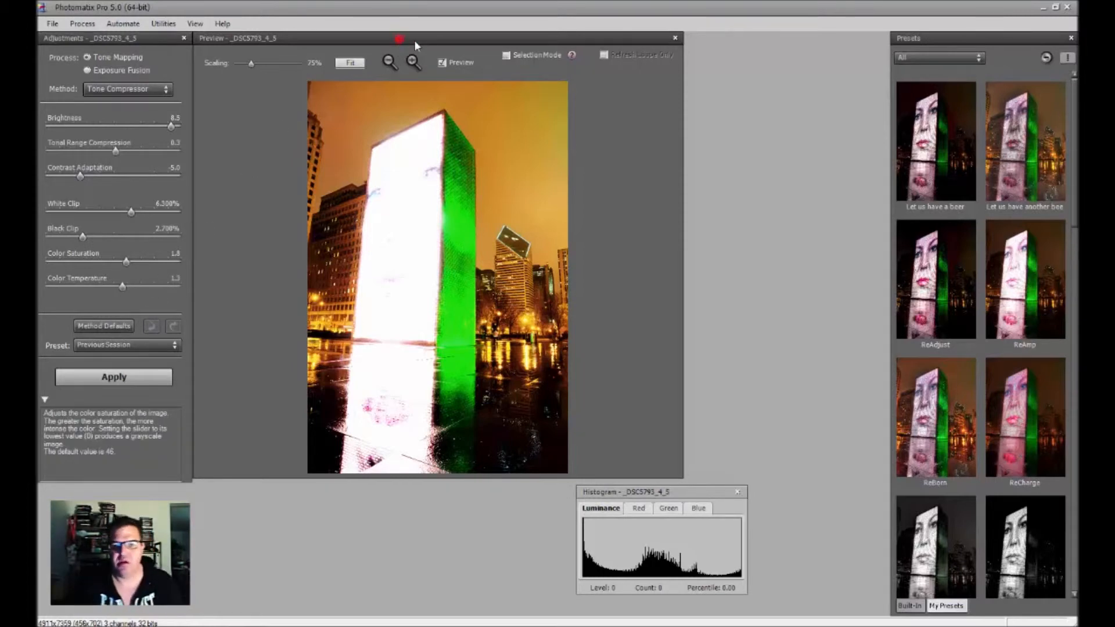
Move the preview window away from the adjustments, inspect the background high-rise in the loupe, and close the loupe.
drag(399, 38, 467, 51)
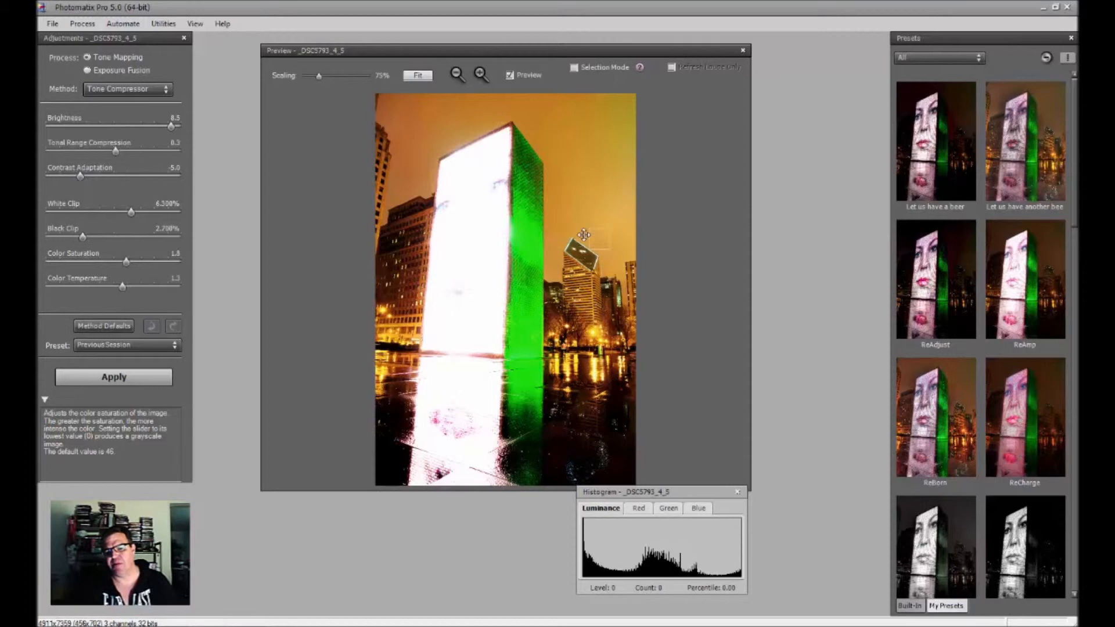
click(584, 262)
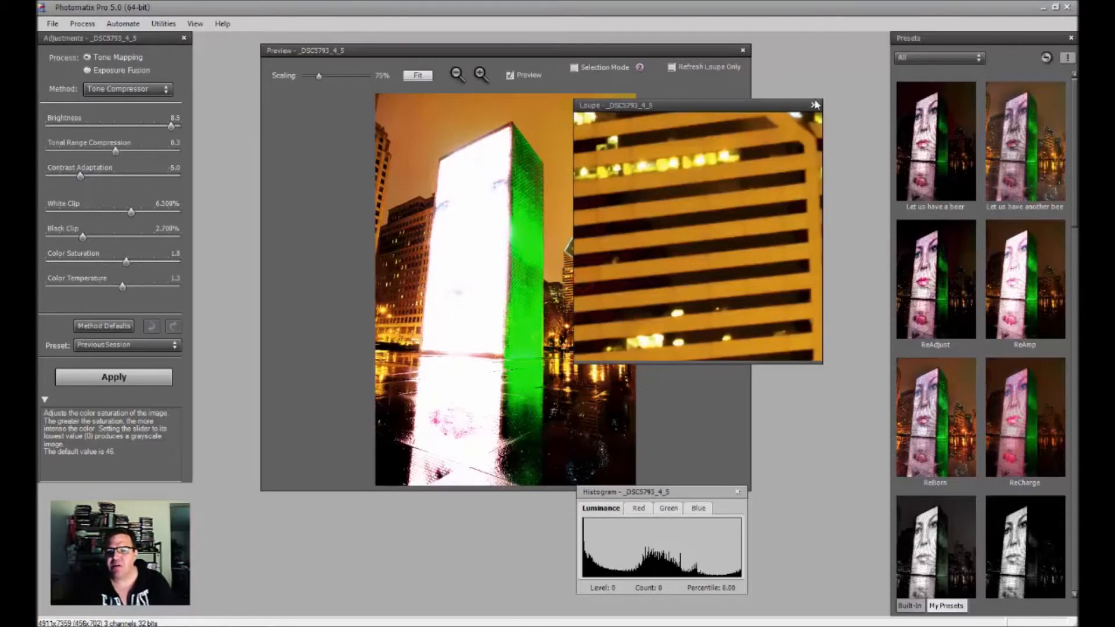
click(814, 105)
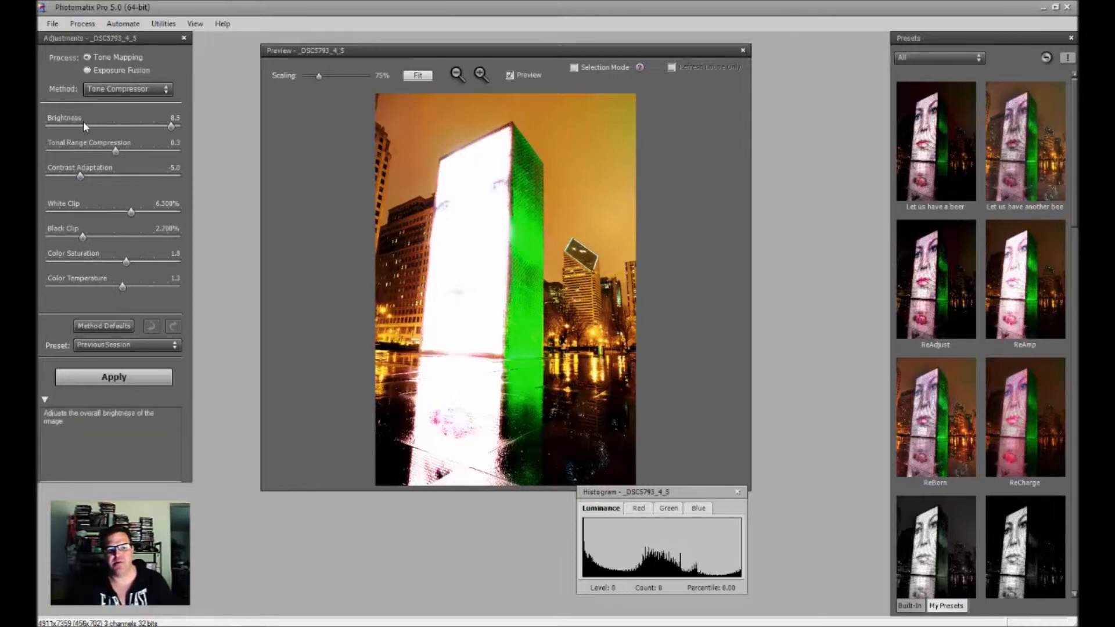
Set the Tone Compressor brightness to -4.5.
drag(172, 126, 85, 124)
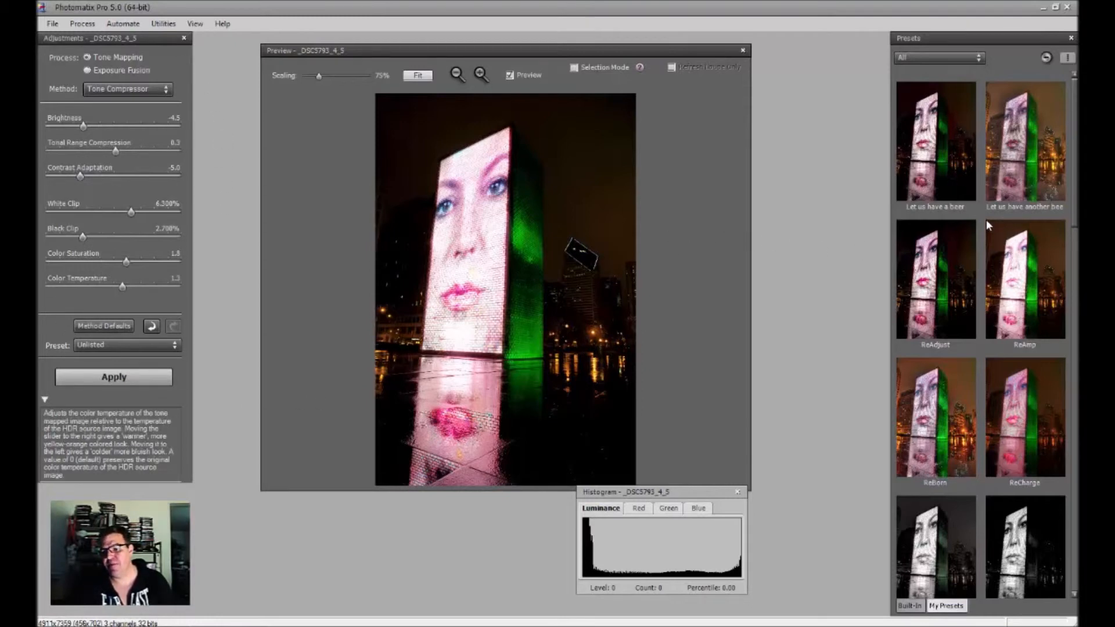
Look through the custom preset thumbnails to compare how each one renders the tower photo.
scroll(986, 219, down, 10)
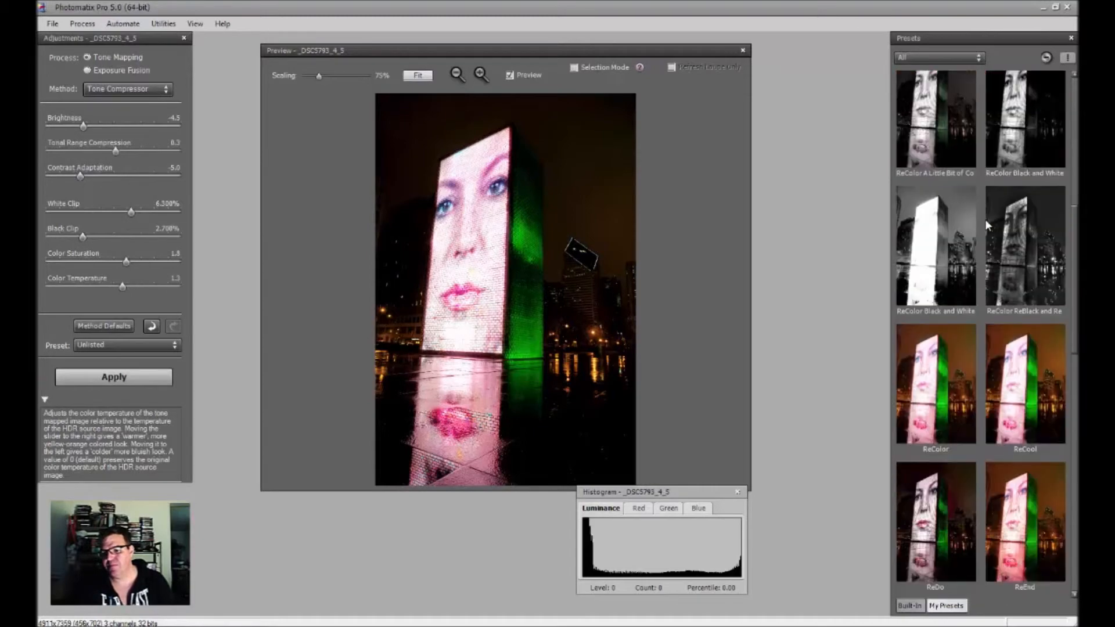
scroll(985, 219, down, 8)
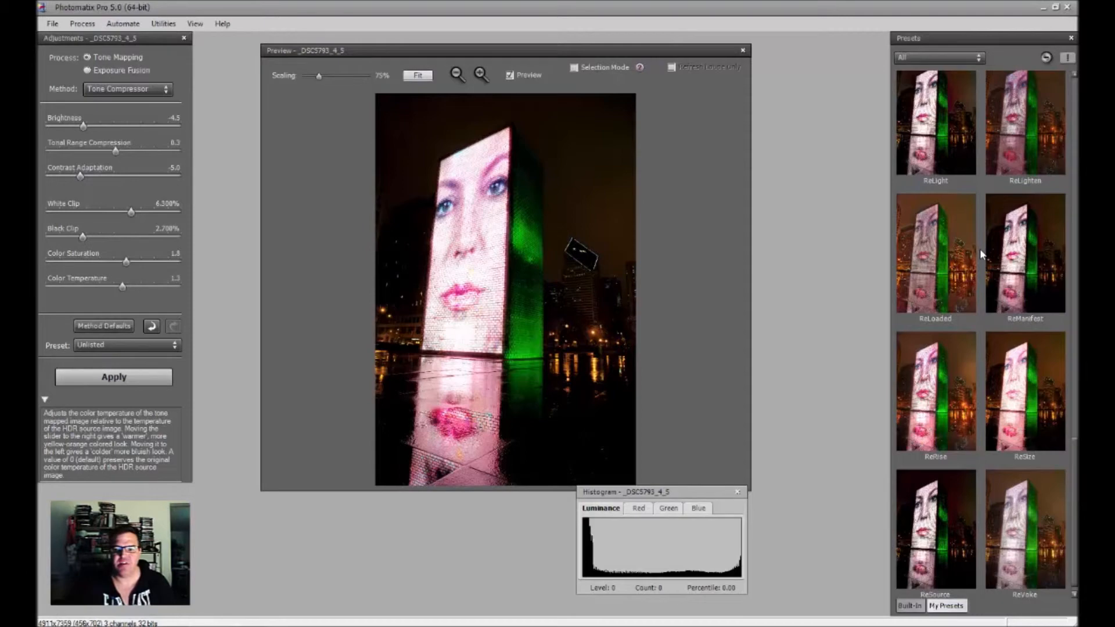
scroll(980, 252, up, 6)
scroll(982, 256, up, 6)
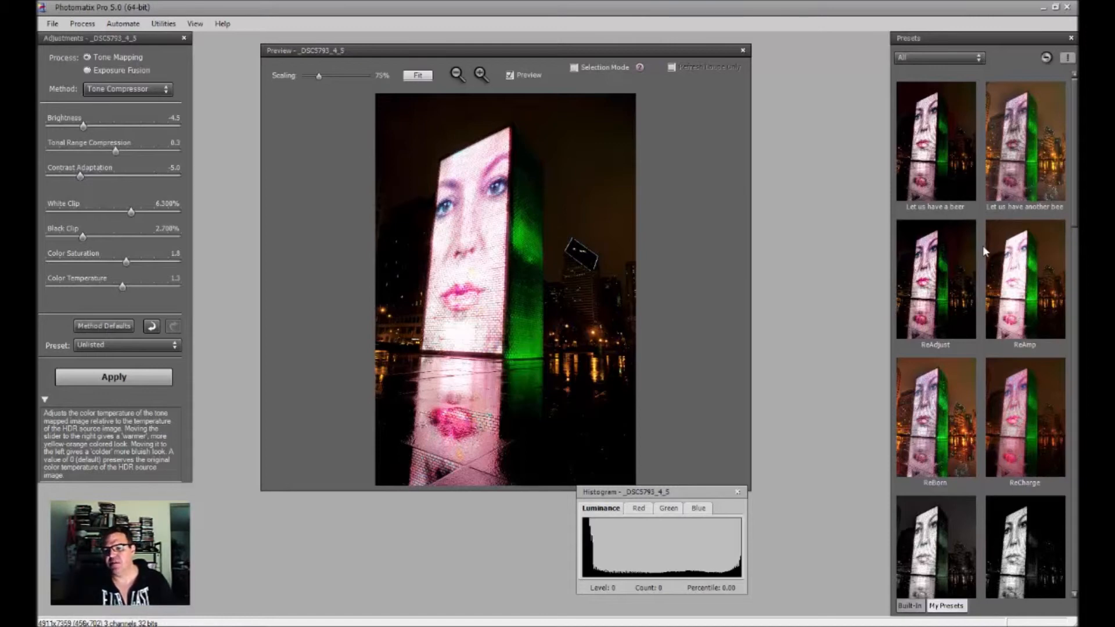
scroll(980, 250, down, 2)
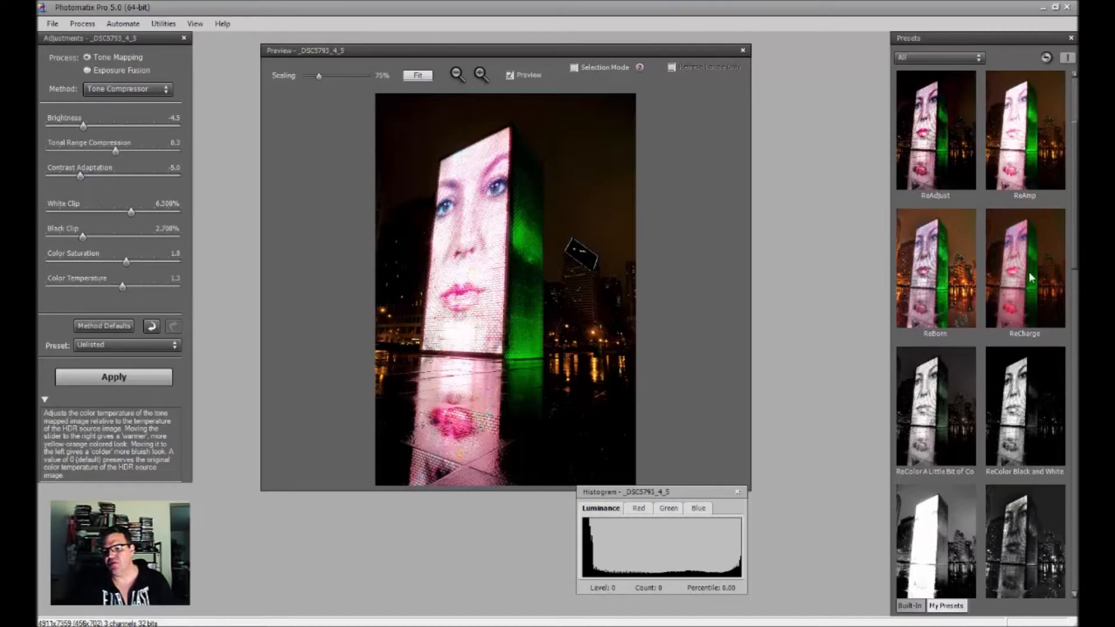
scroll(971, 325, down, 4)
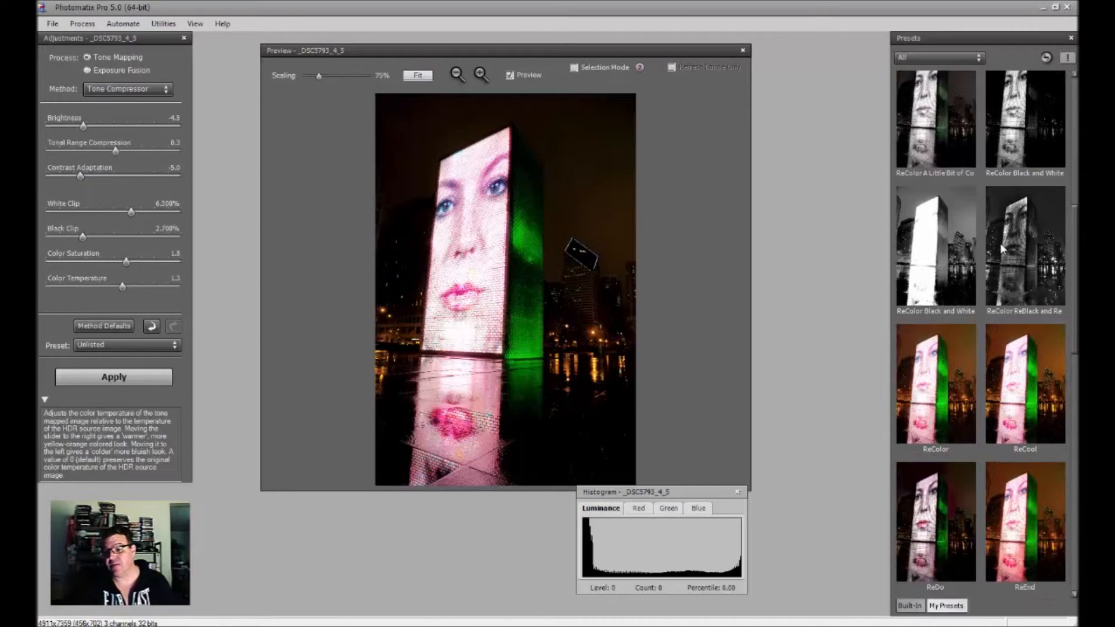
scroll(998, 246, down, 4)
scroll(995, 253, down, 6)
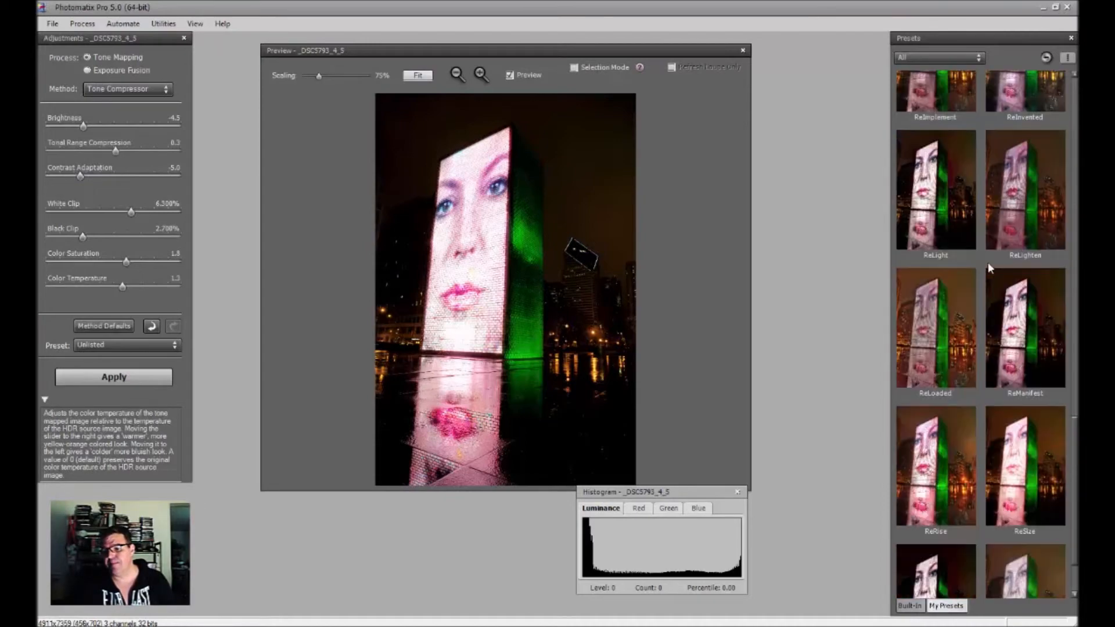
Try the custom preset ReCool on the tower image.
scroll(1002, 285, up, 5)
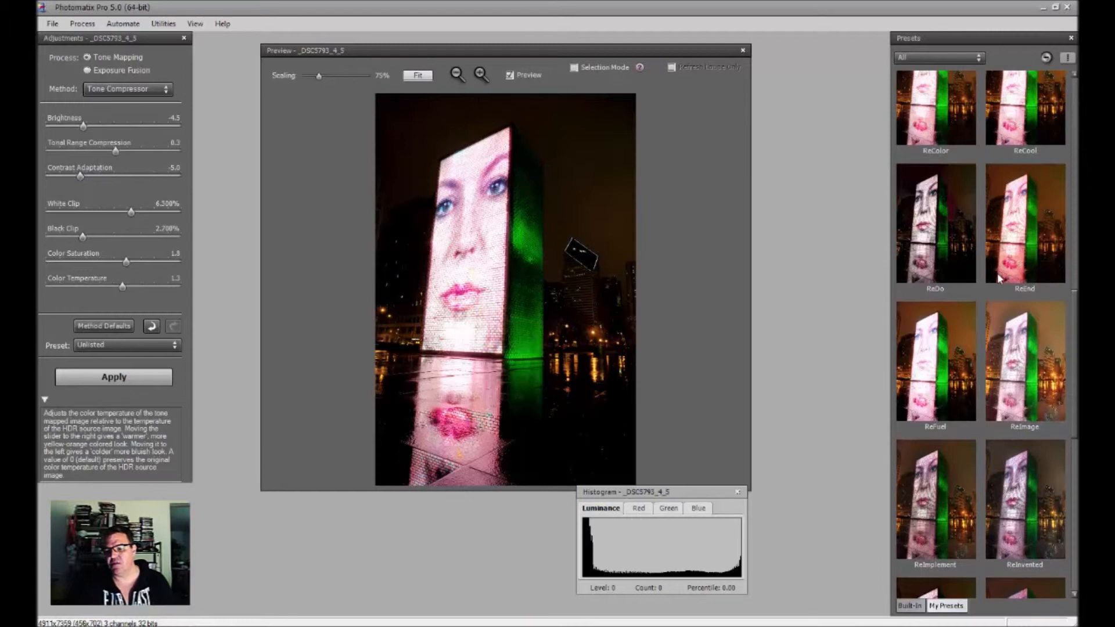
scroll(1000, 278, up, 3)
click(1016, 293)
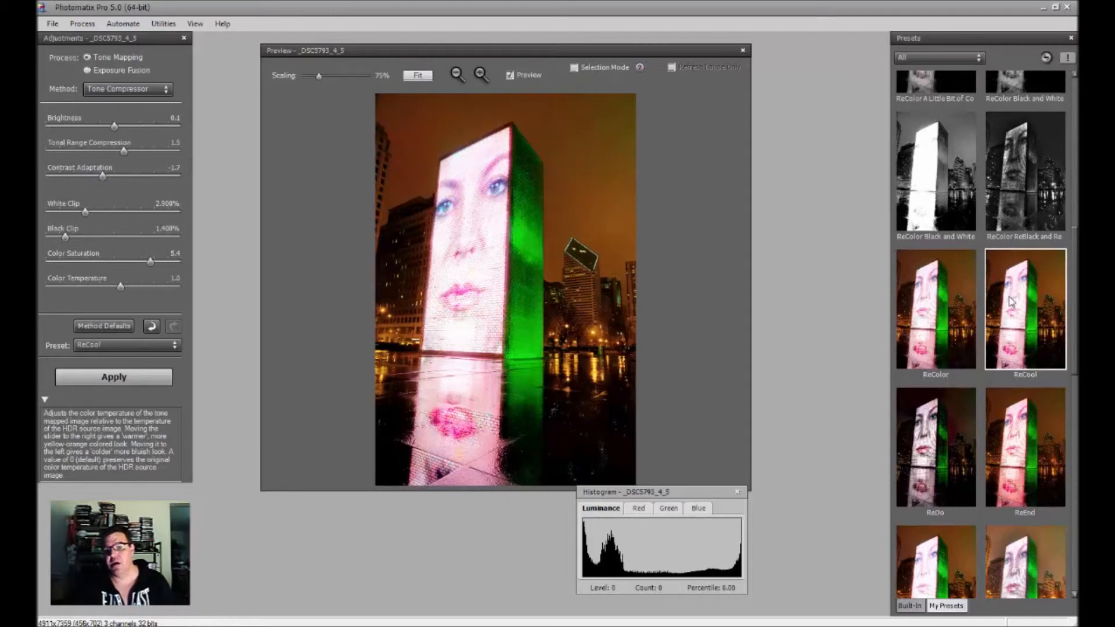
Compare the presets "Let us have another beer" and "Let us have a beer", and tone map the image with "Let us have another beer".
scroll(1018, 292, up, 2)
scroll(1021, 291, up, 1)
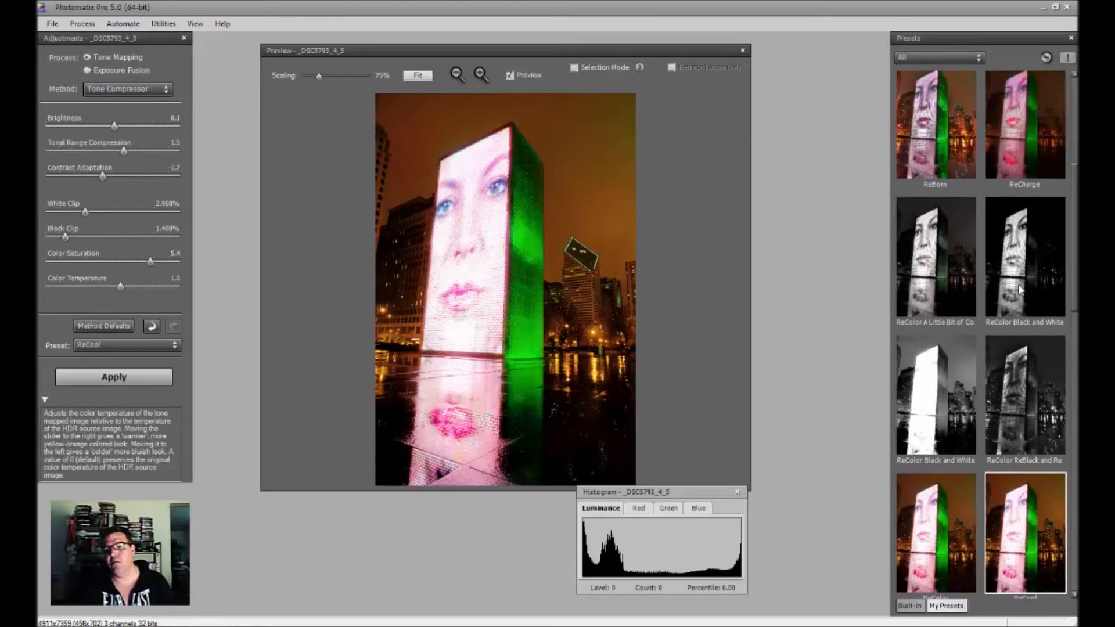
scroll(1021, 290, up, 3)
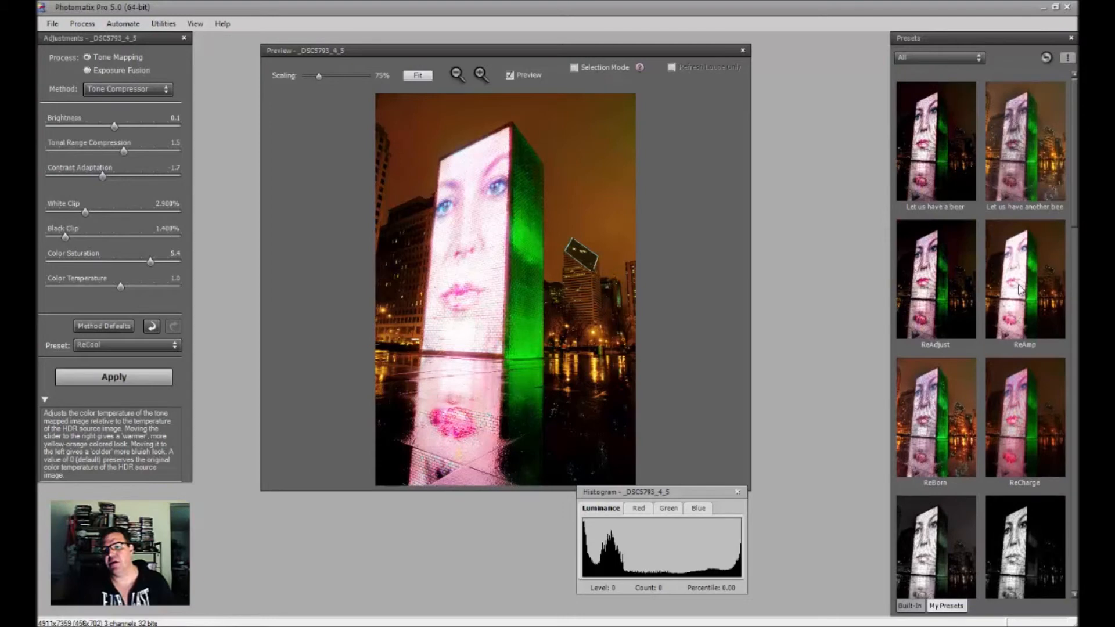
click(1011, 140)
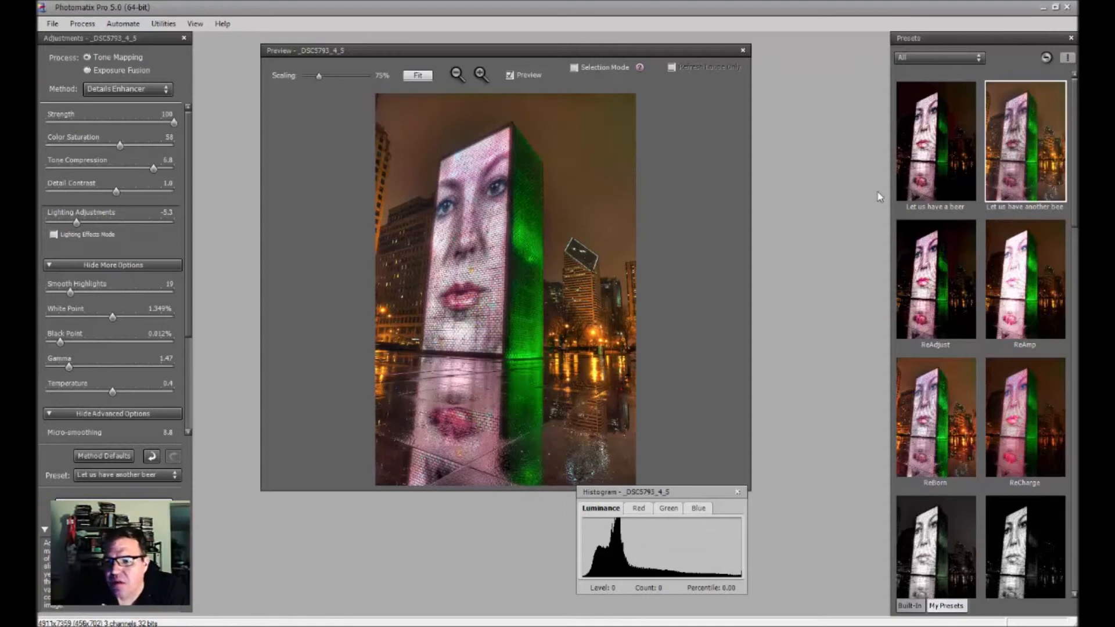
click(924, 169)
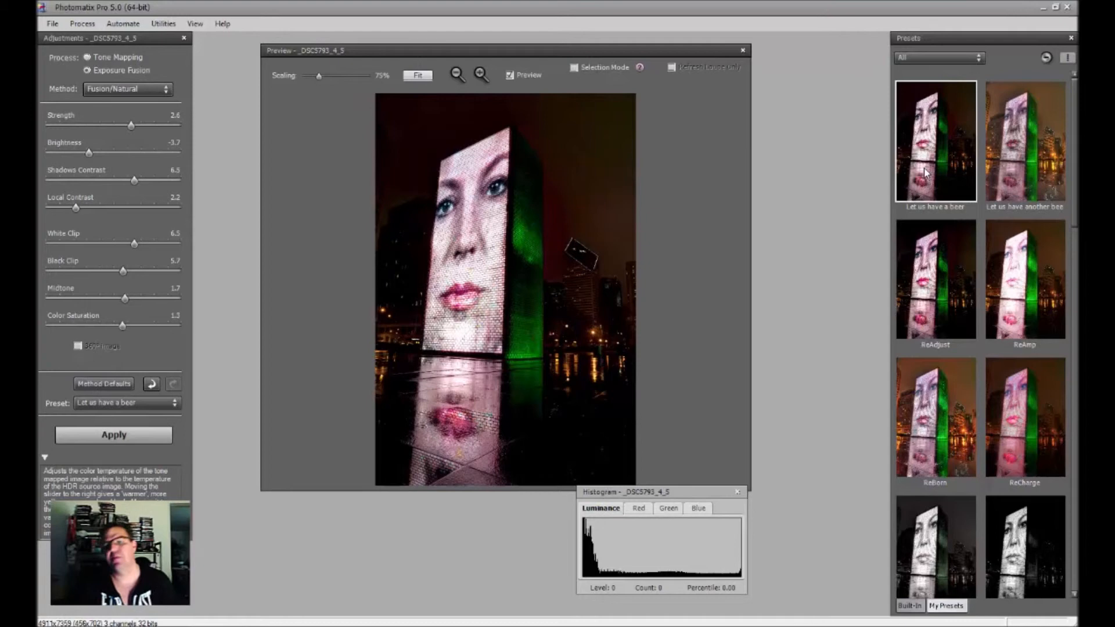
click(1009, 154)
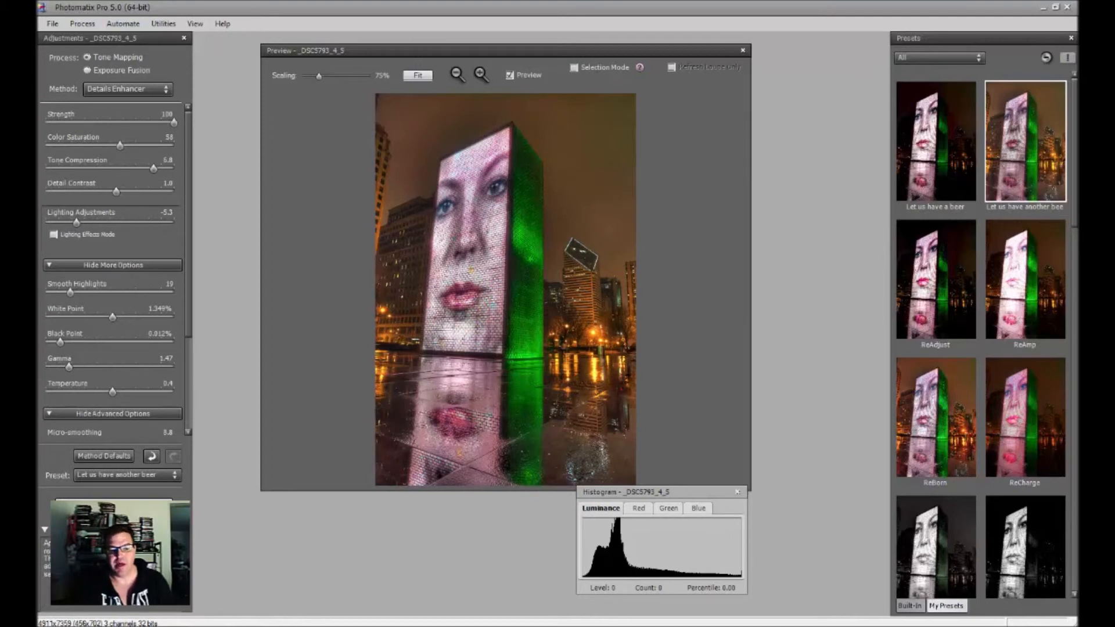
click(132, 508)
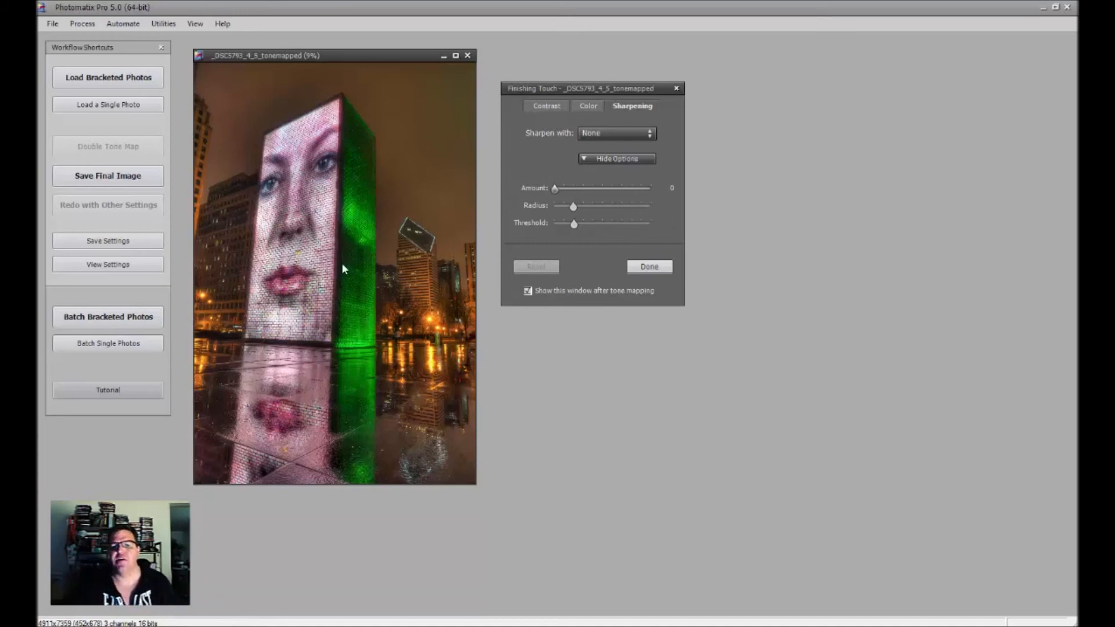
Sharpen the tone-mapped image with Medium Sharpening, complete the finishing touches and save it as a JPEG.
click(613, 133)
click(618, 174)
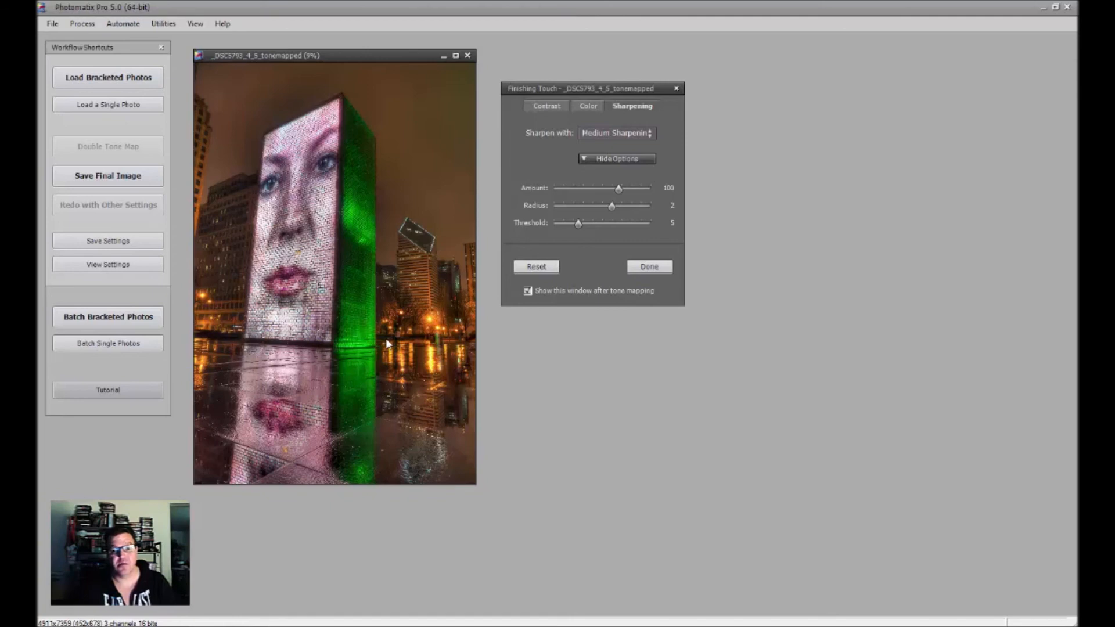
click(650, 267)
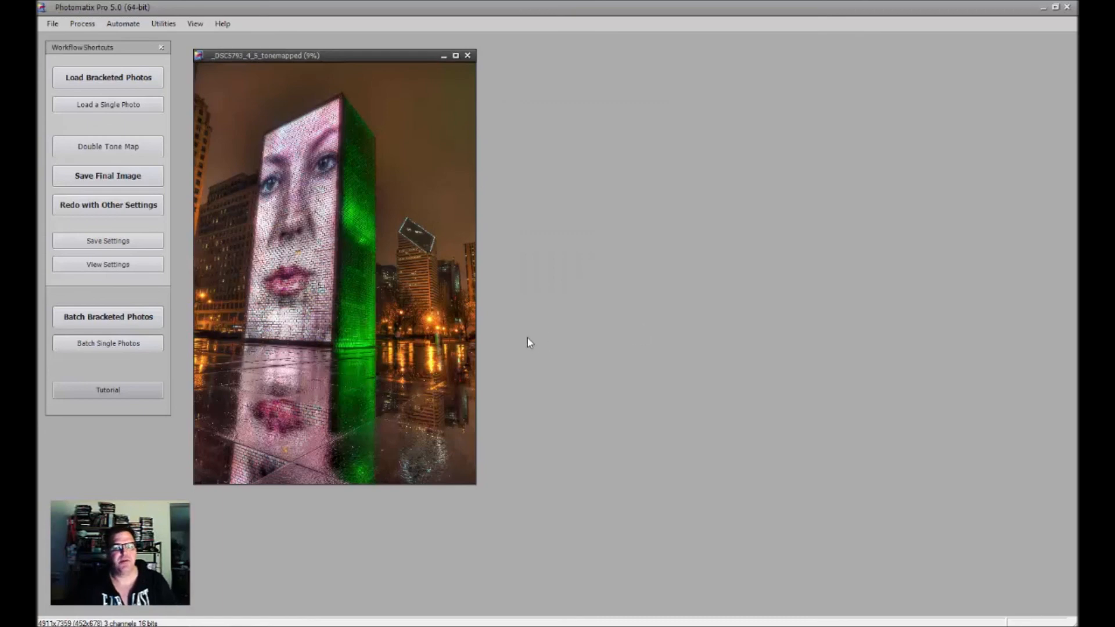
click(53, 24)
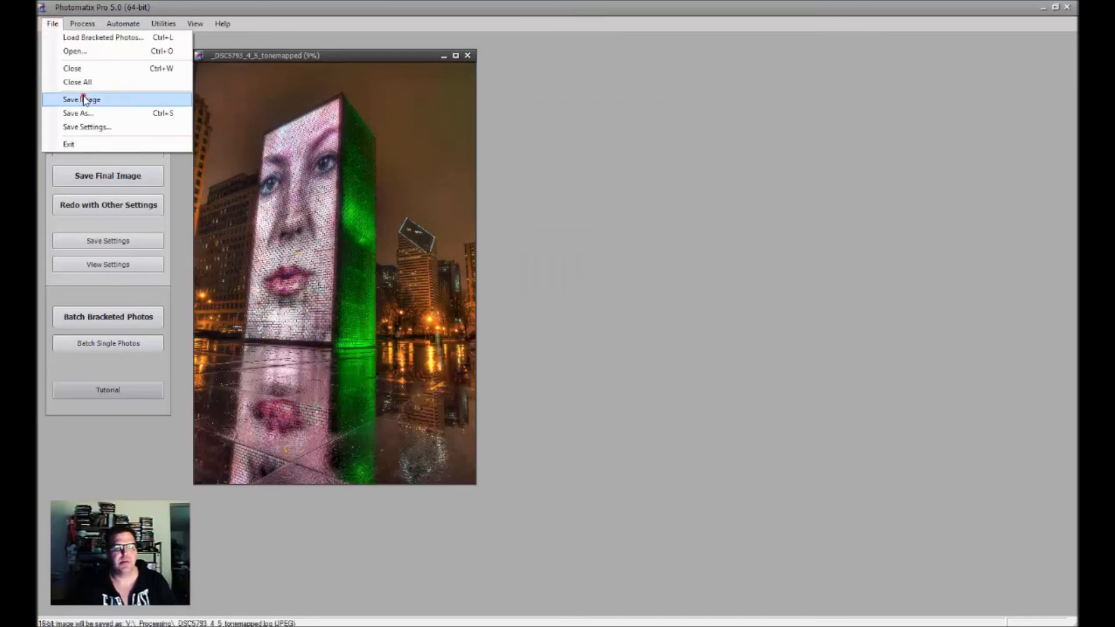
click(84, 100)
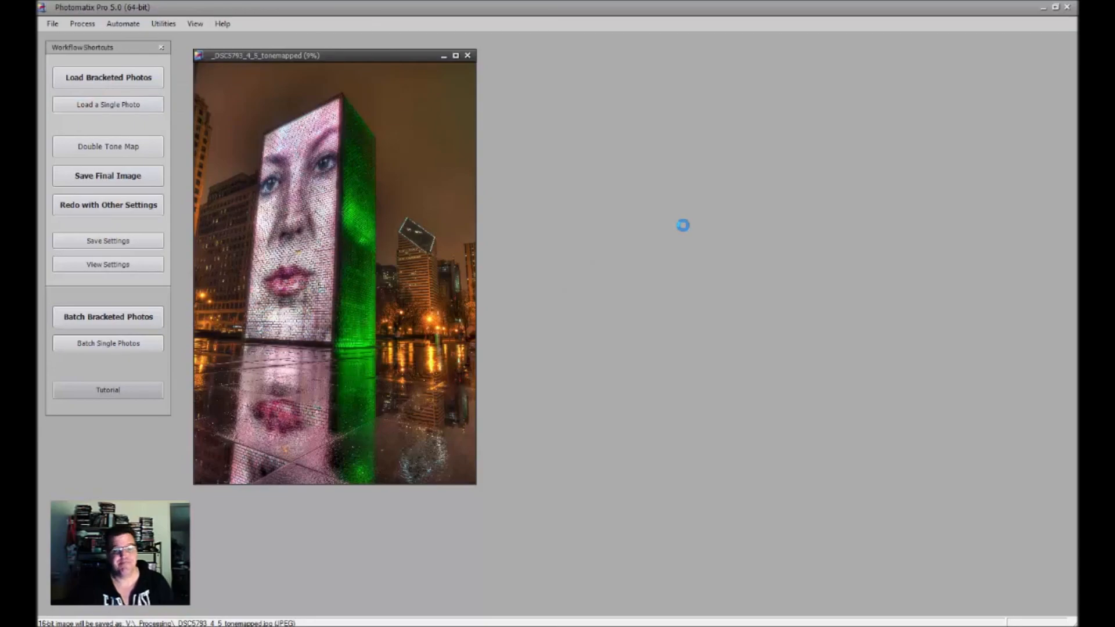